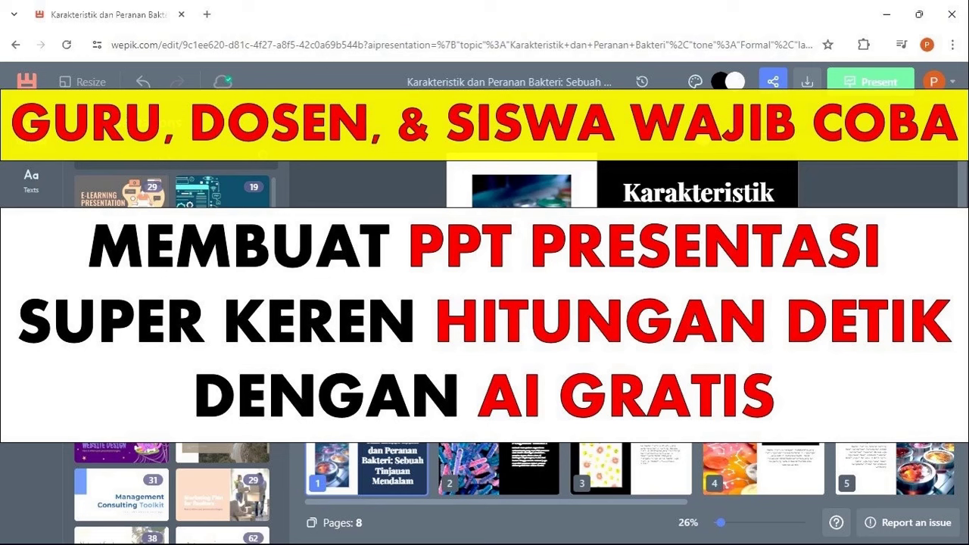
Load wepik.com in a new Chrome tab using the address from Notepad, then open its log-in page
left_click(644, 530)
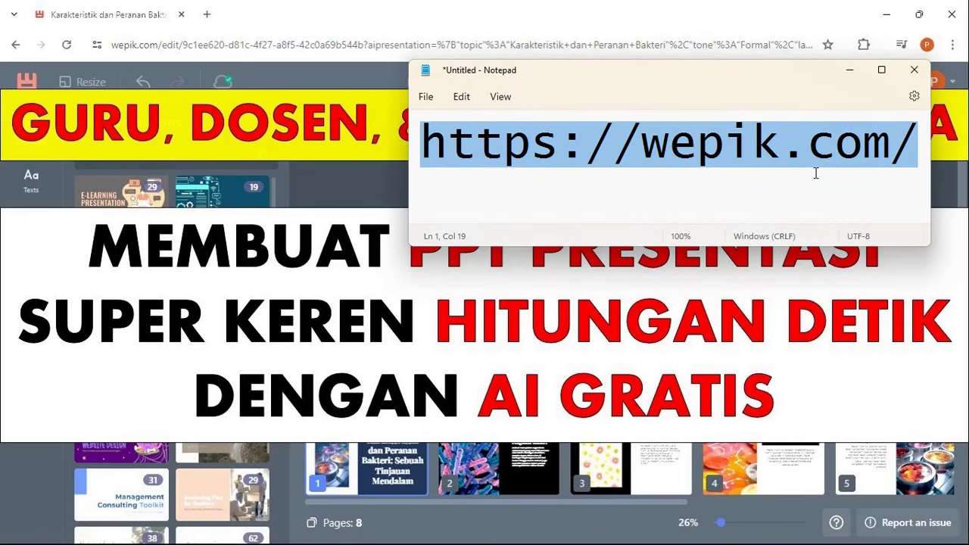
left_click(672, 534)
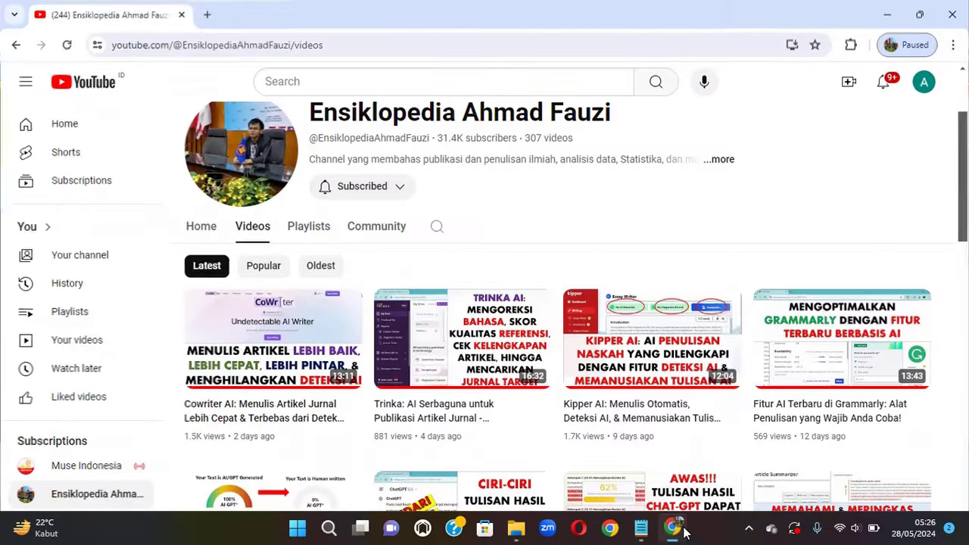
left_click(206, 14)
type("https://wepik.com/")
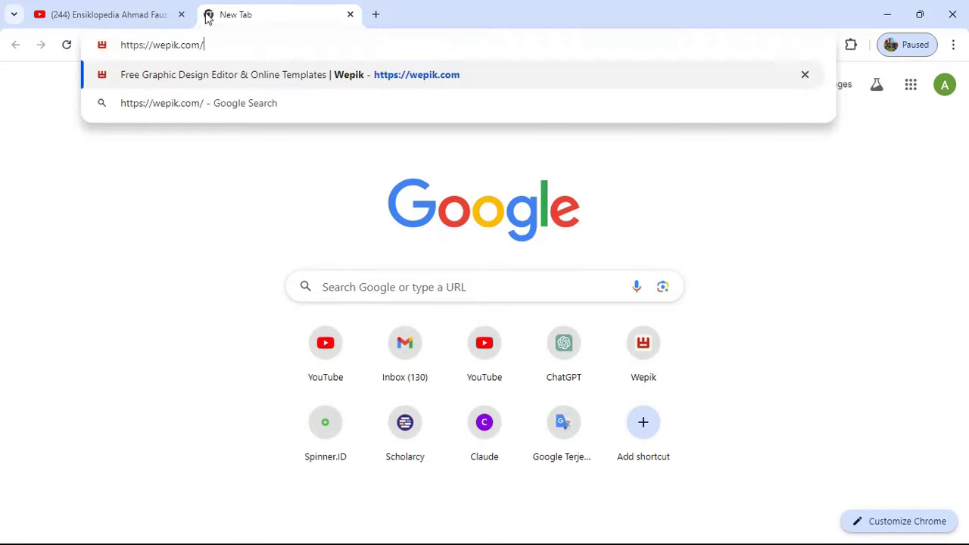
key("Return")
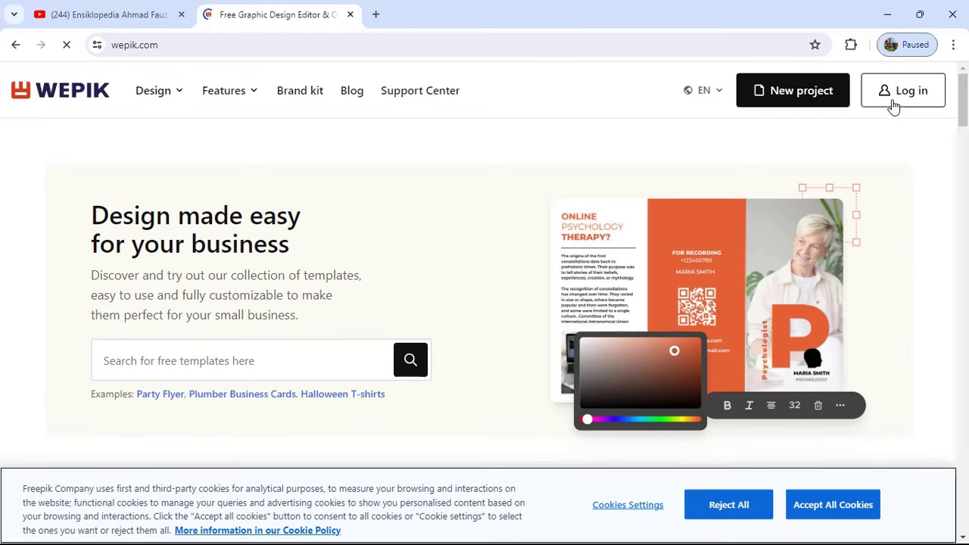
left_click(919, 91)
left_click(901, 95)
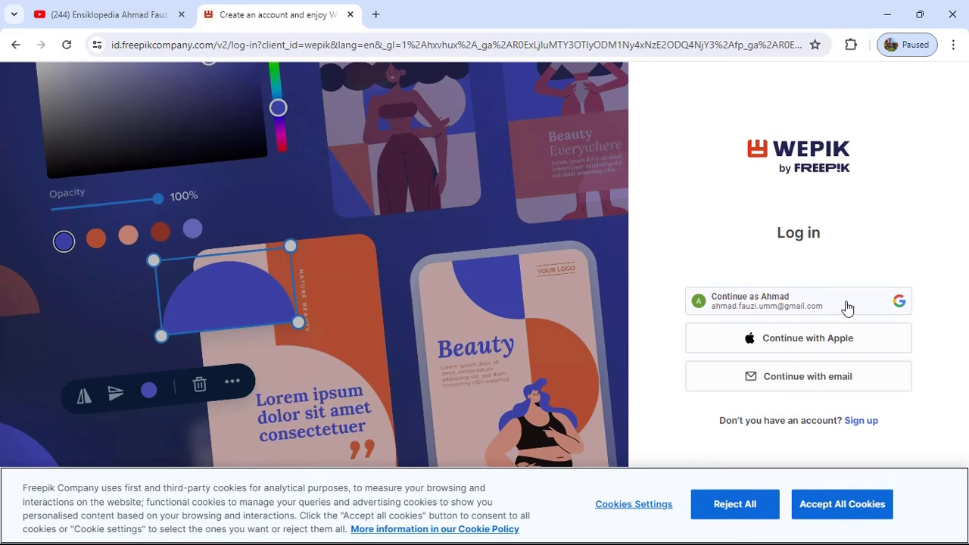
Sign in to Wepik with a Google account and start a new AI Presentation Maker presentation
left_click(849, 307)
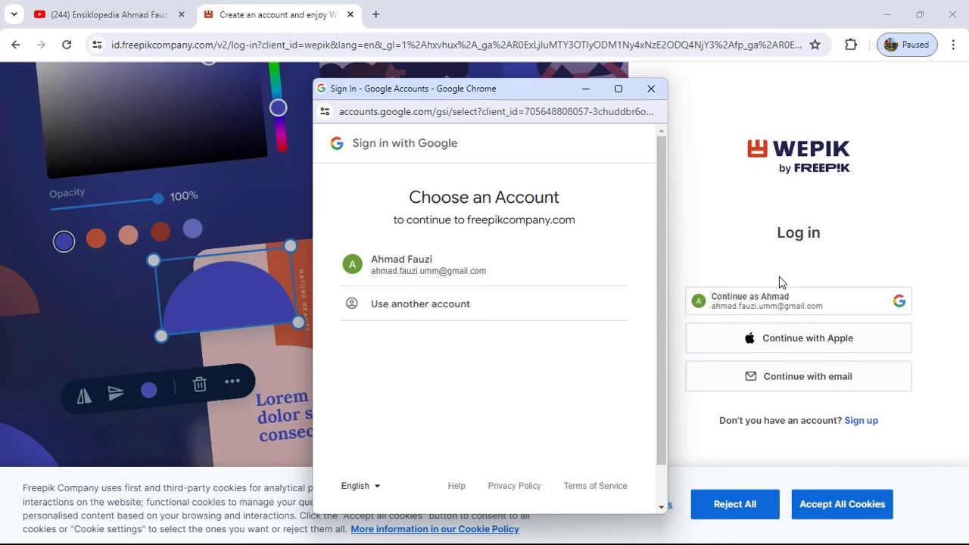
left_click(447, 278)
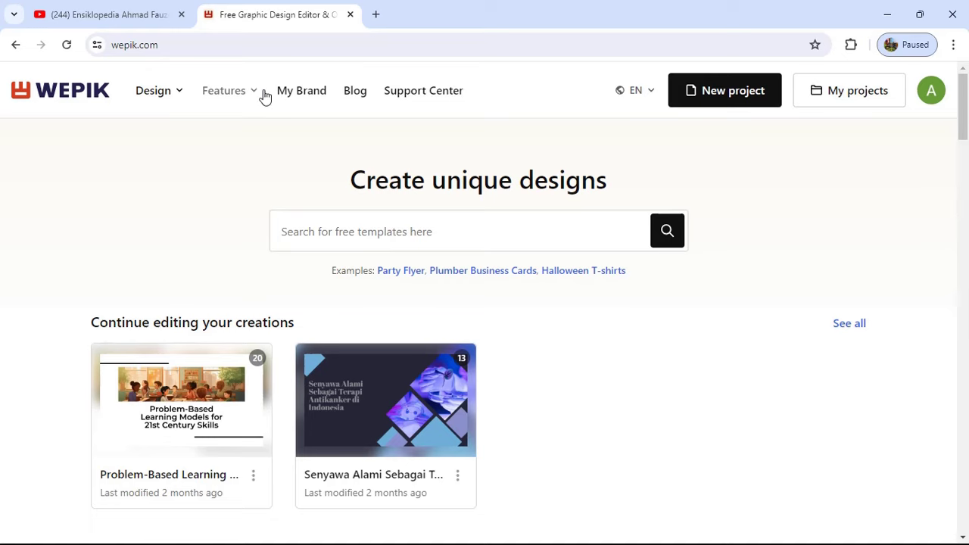
mouse_move(264, 96)
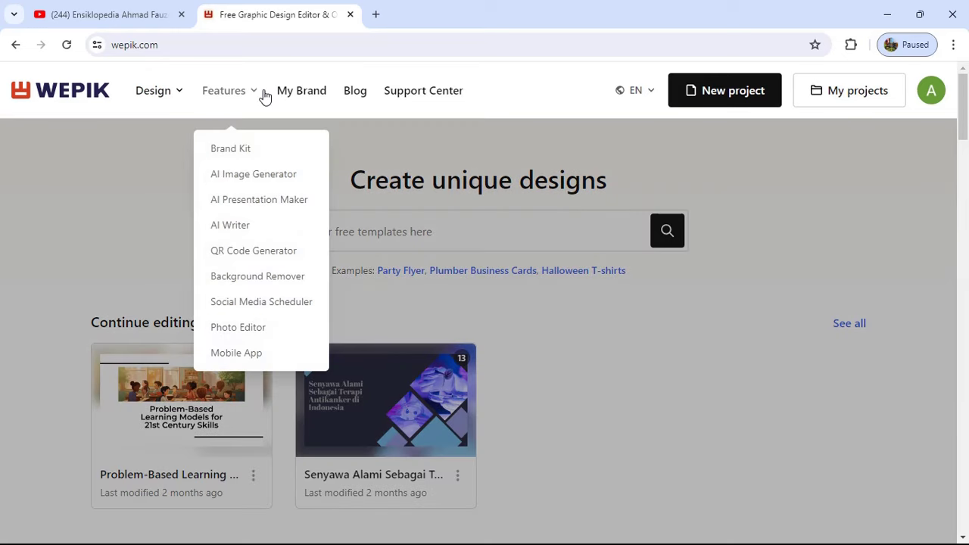
left_click(308, 203)
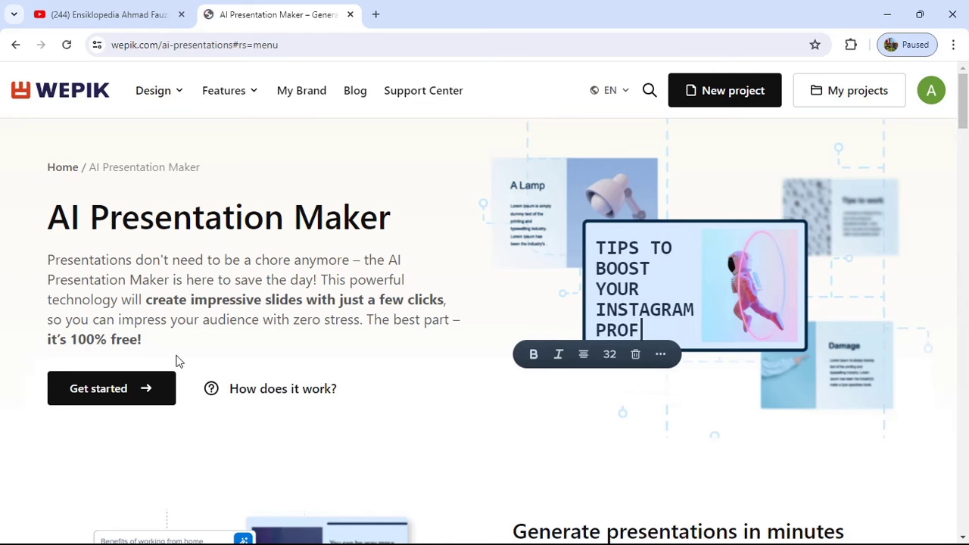
left_click(155, 388)
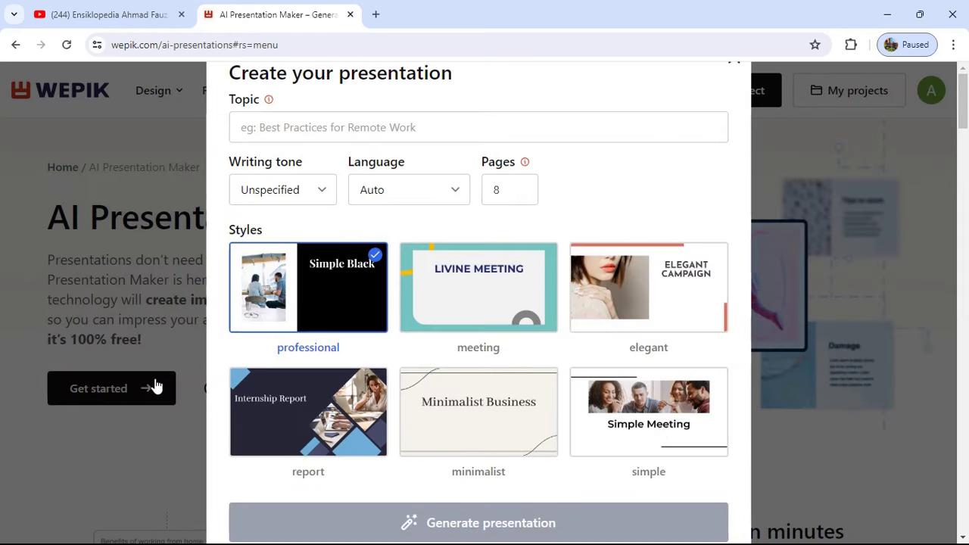
Generate a Formal-tone, 20-page presentation on 'Karakteristik dan Peranan Virus'
left_click(329, 127)
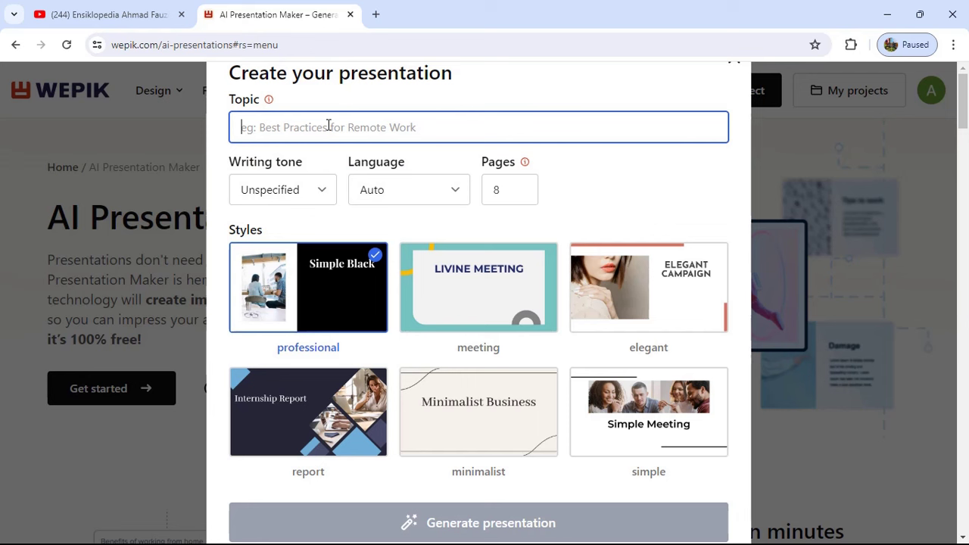
type("Karak")
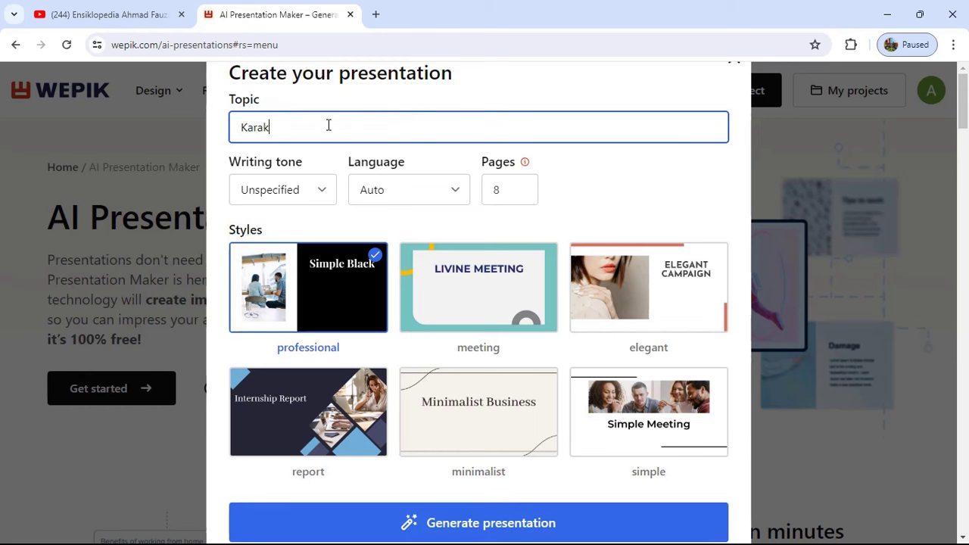
type("terisit")
key("BackSpace")
key("BackSpace")
key("BackSpace")
type("tik dan Peranan V")
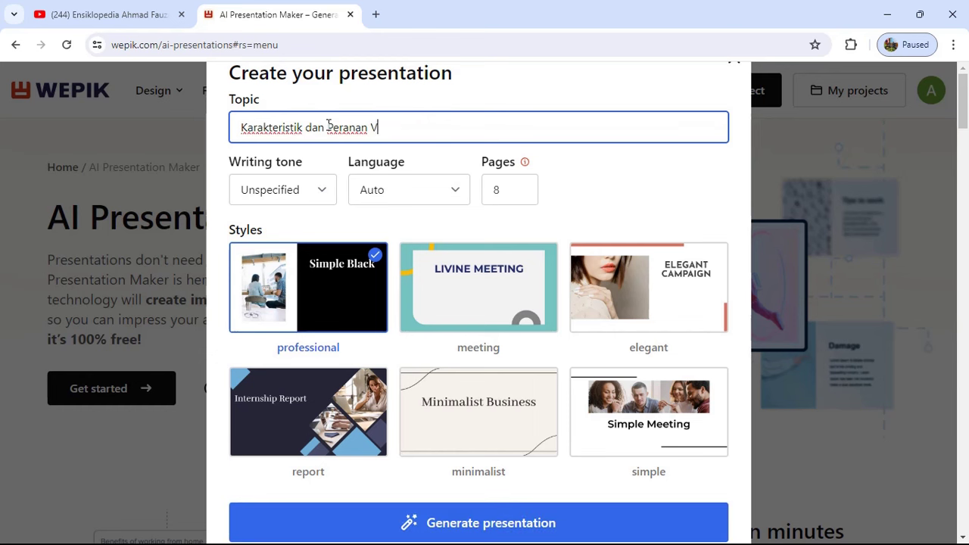
type("irus")
left_click(328, 195)
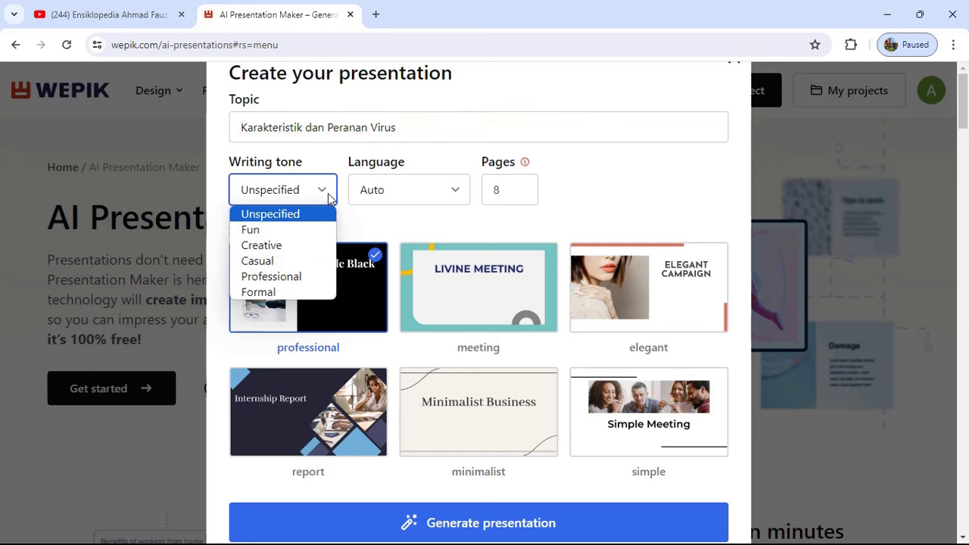
left_click(266, 292)
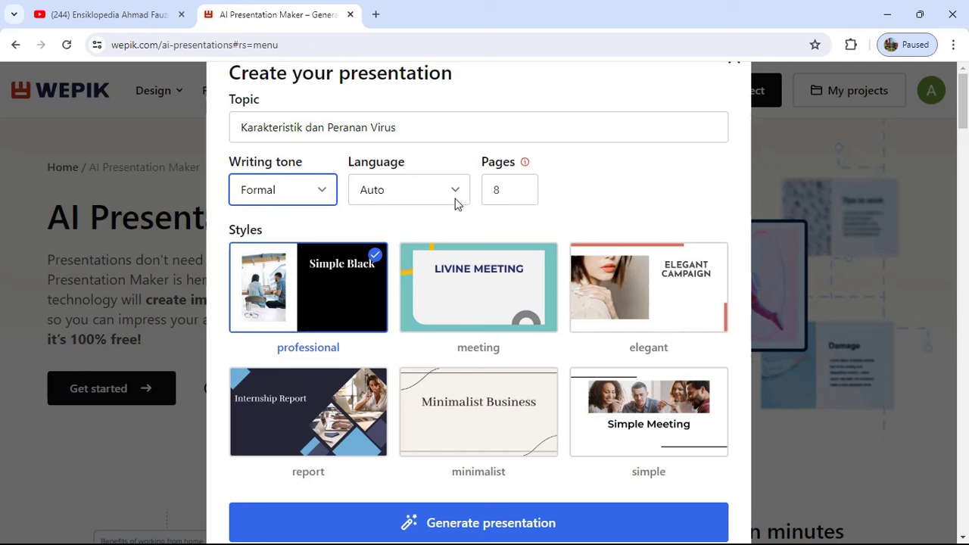
double_click(508, 193)
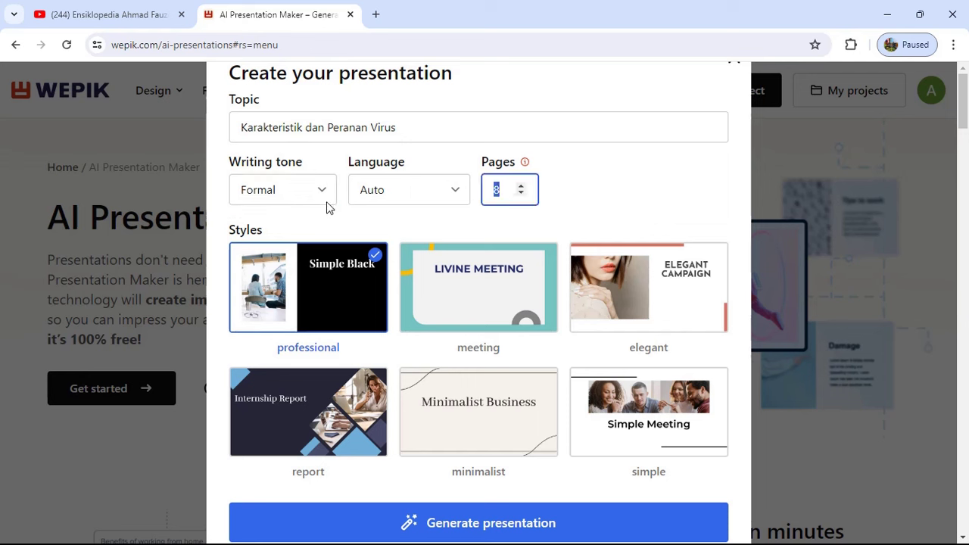
type("20")
left_click(633, 171)
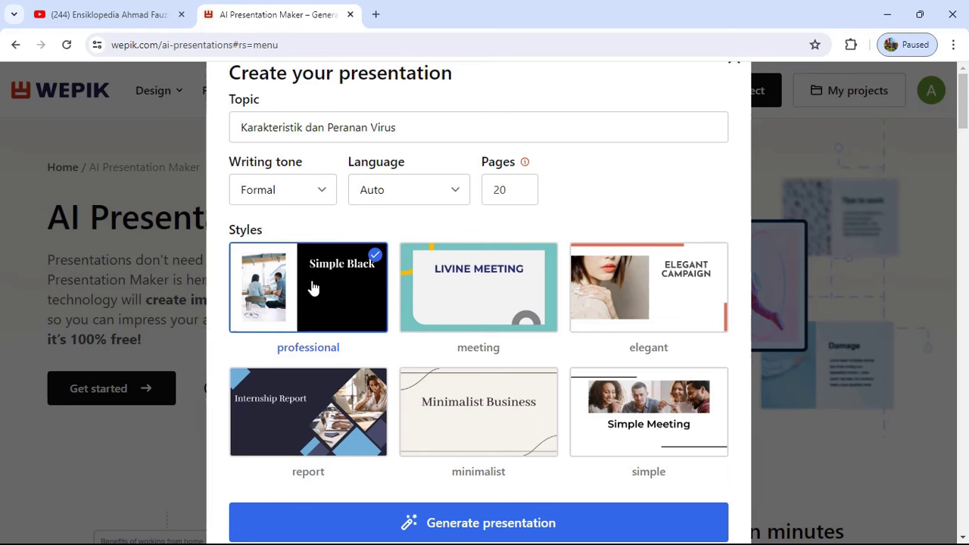
left_click(464, 528)
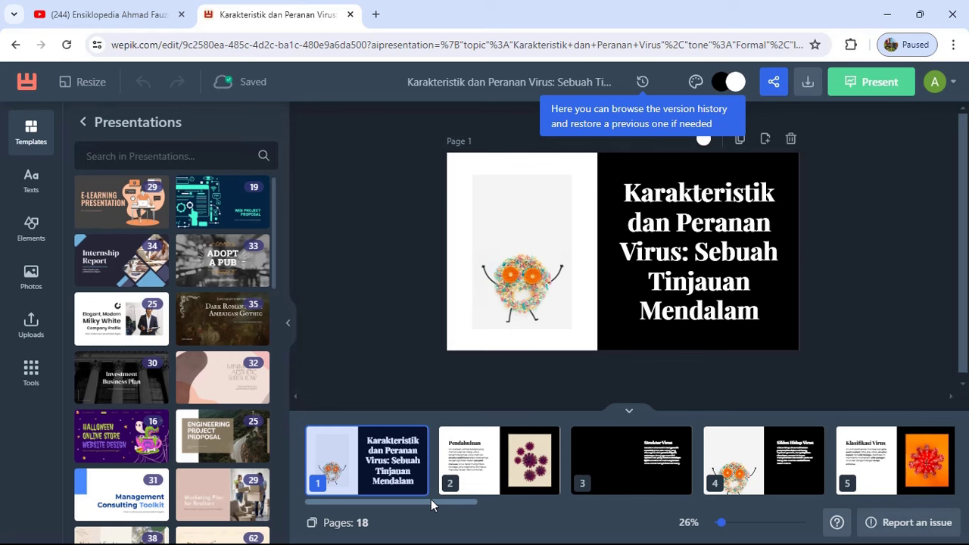
Preview pages 2 and 3 of the generated presentation, then return to the title page
left_click(467, 457)
left_click(616, 458)
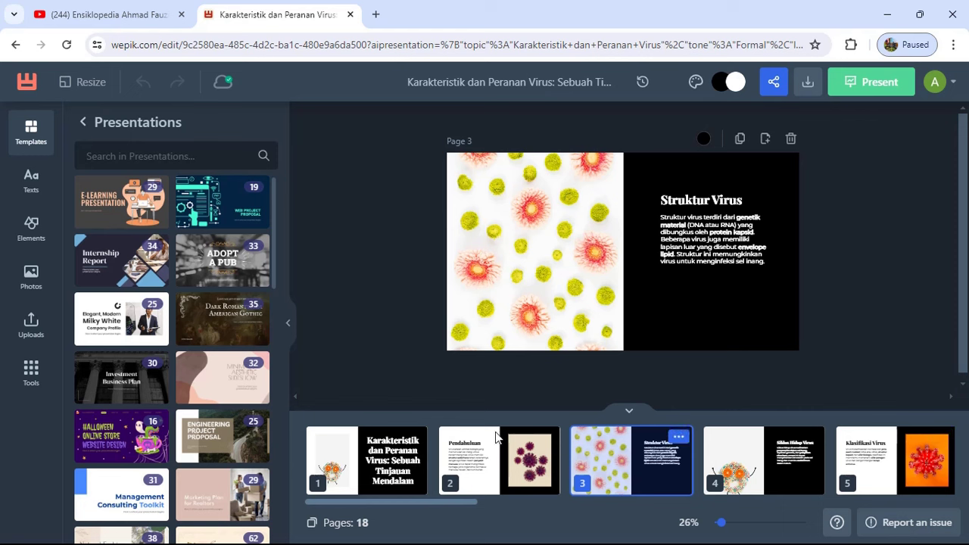
left_click(393, 458)
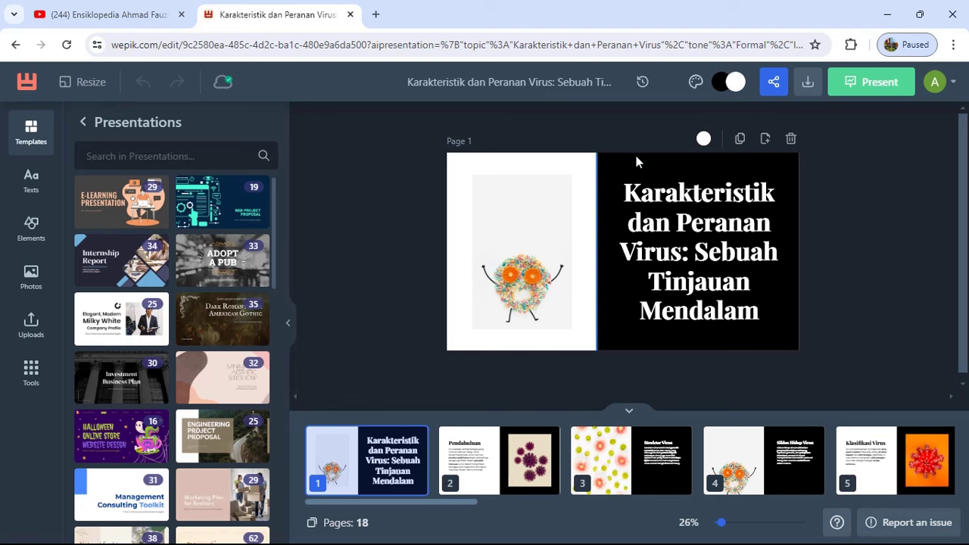
Change the template colours from black to red D53030 and white to pink CB9F9F
left_click(717, 82)
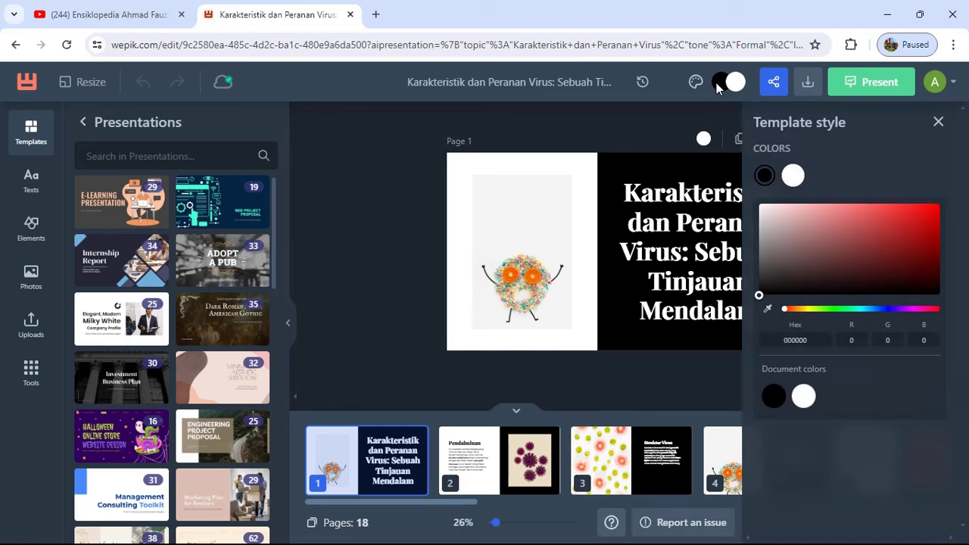
left_click(899, 220)
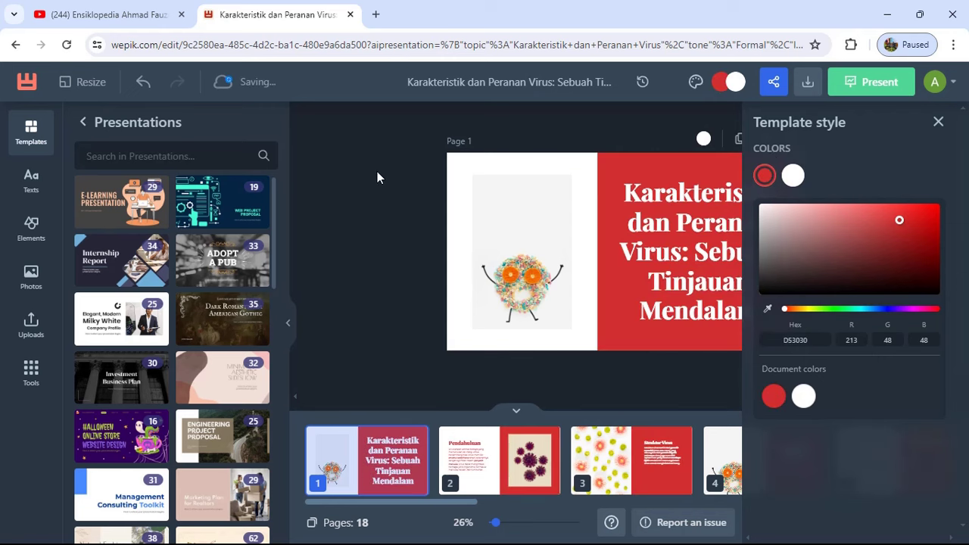
left_click(736, 83)
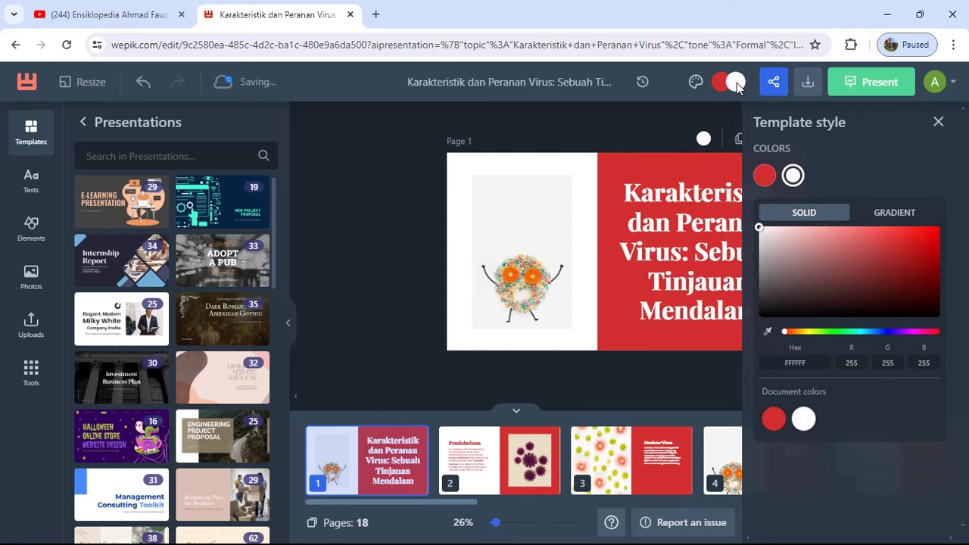
left_click(799, 247)
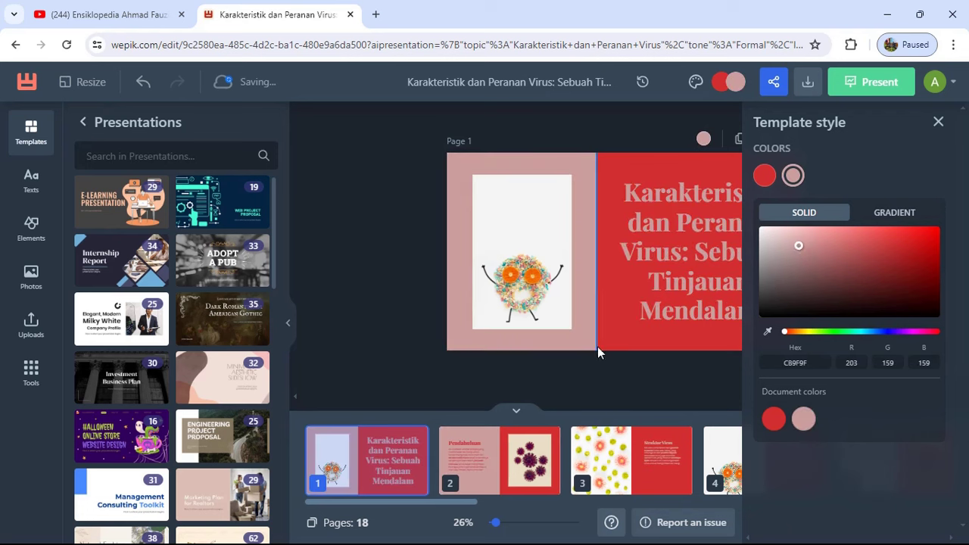
mouse_move(625, 456)
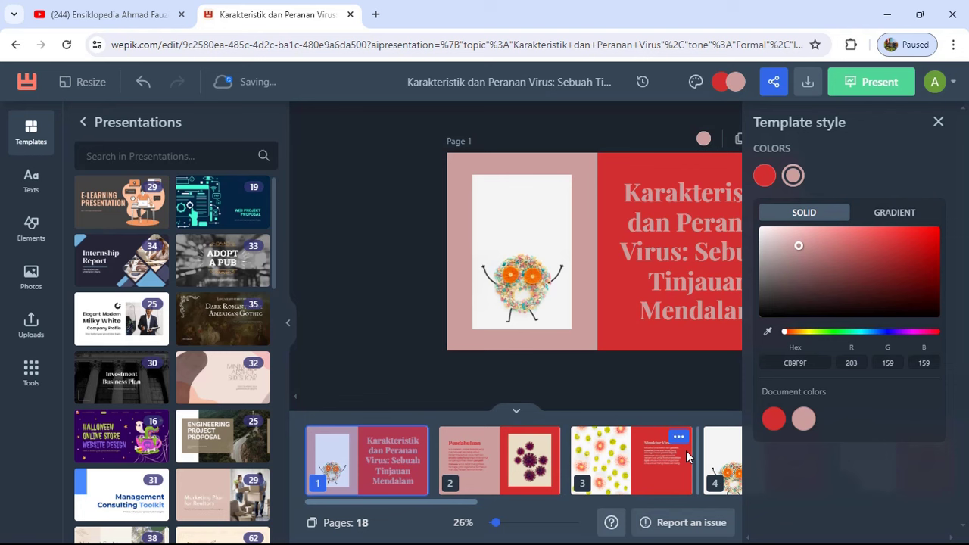
left_click(937, 123)
left_click(699, 194)
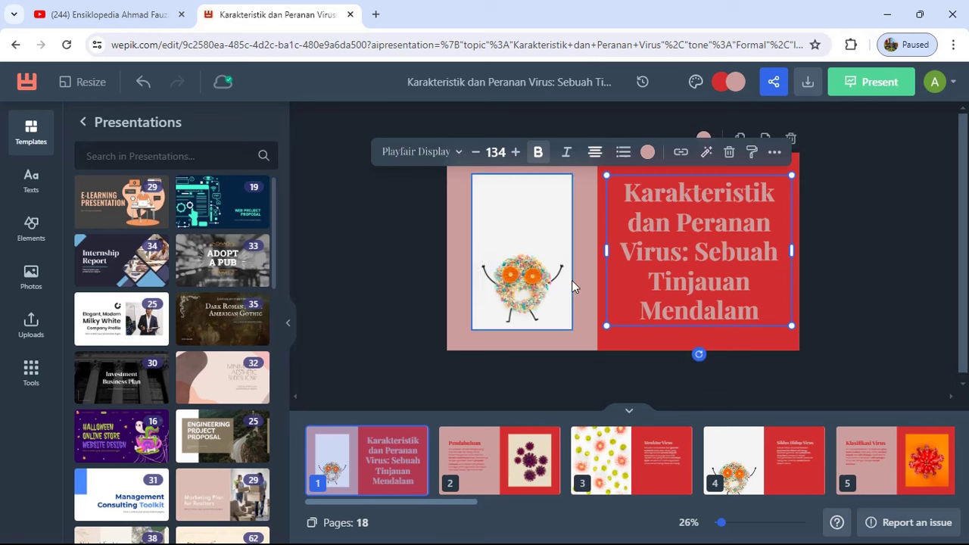
Check pages 2 and 3 in the new colours, ending on the Pendahuluan page
left_click(543, 468)
left_click(629, 461)
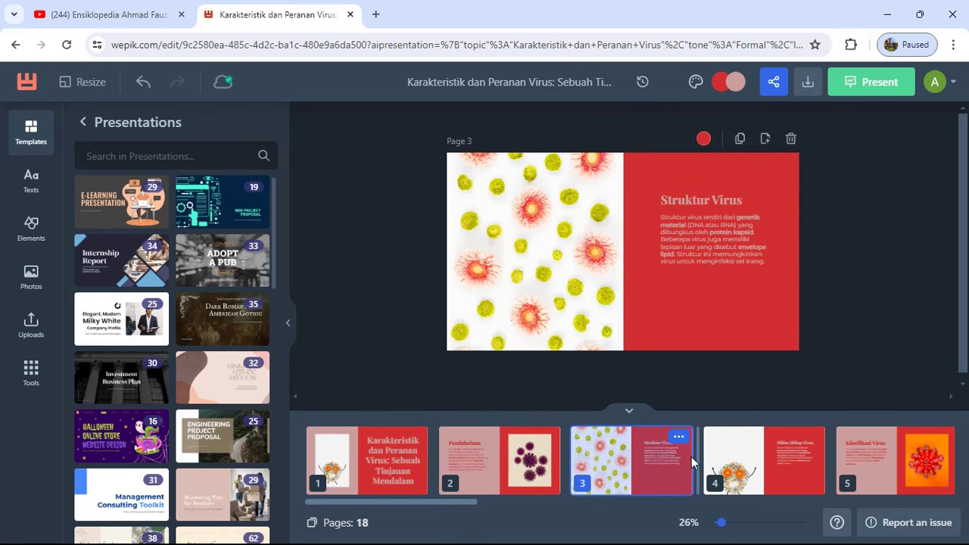
left_click(504, 462)
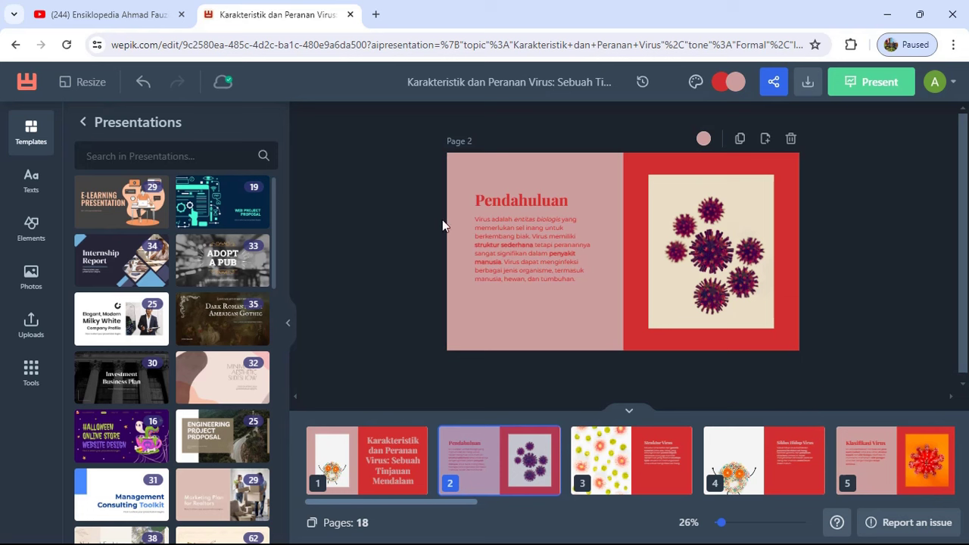
Set the Pendahuluan body text to Playfair Display at size 38
left_click(519, 231)
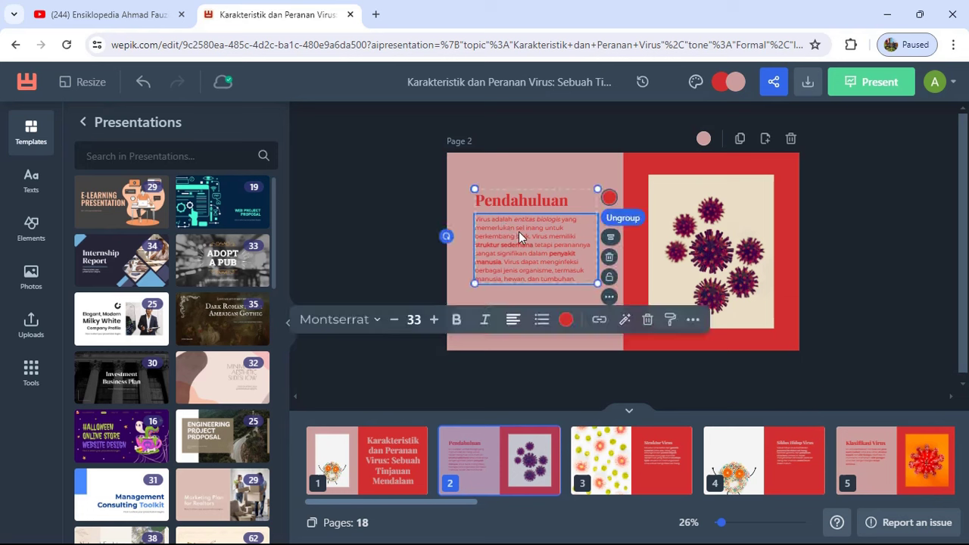
left_click(519, 231)
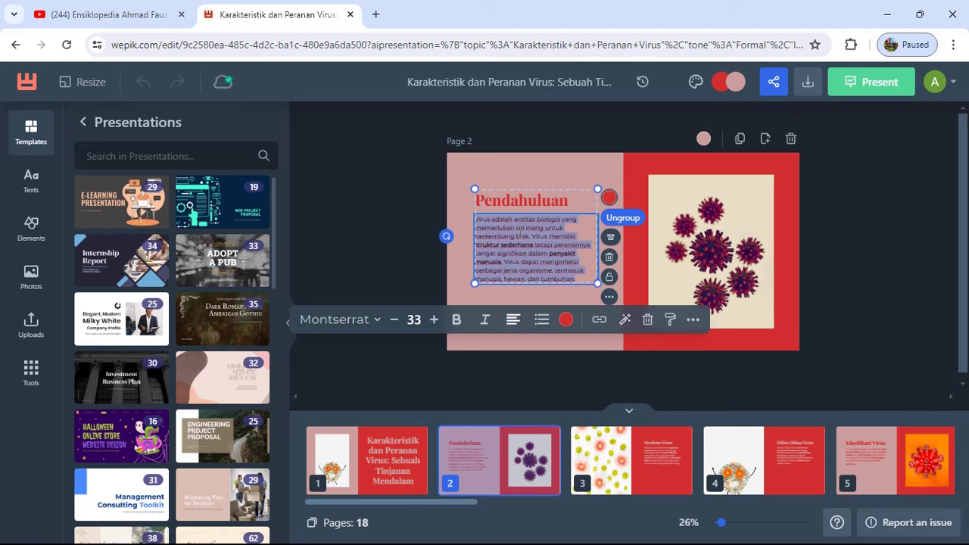
left_click(370, 321)
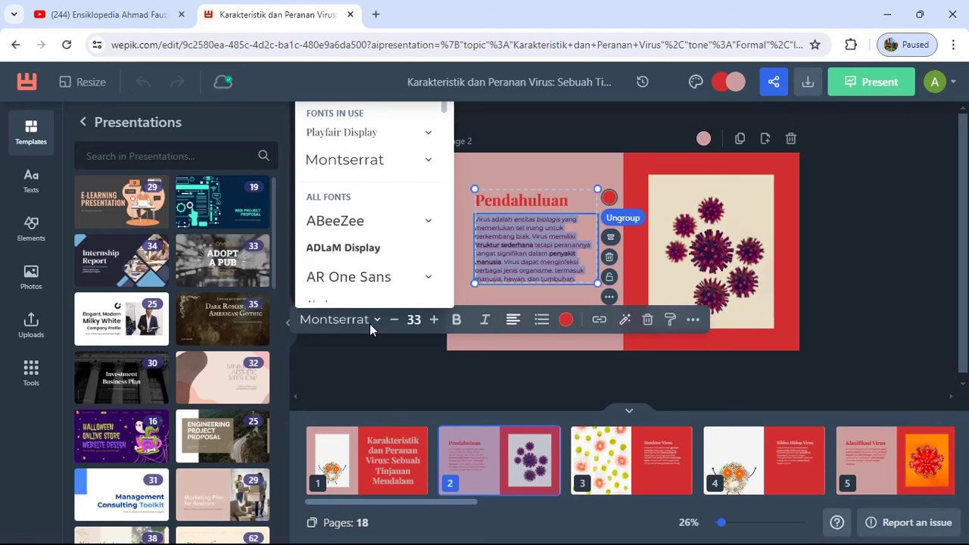
key("Escape")
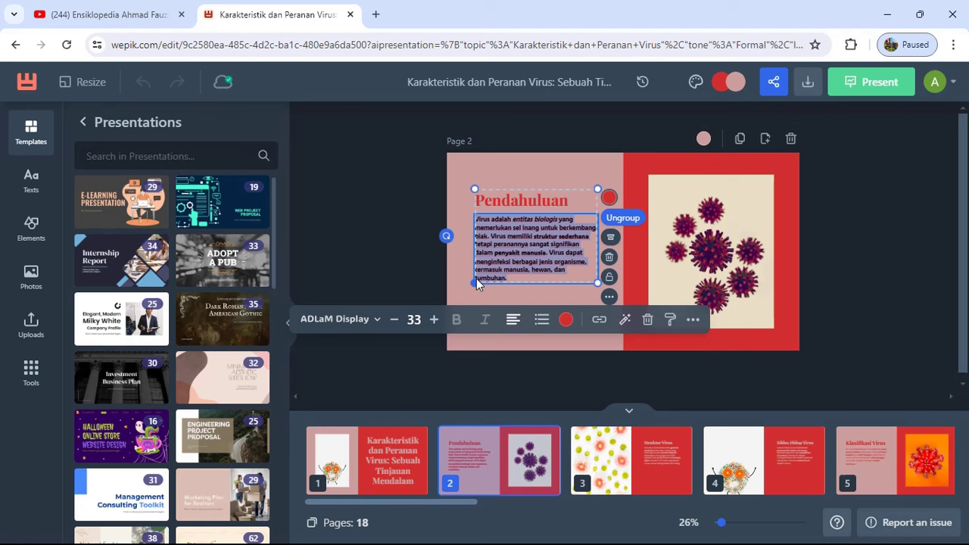
left_click(364, 323)
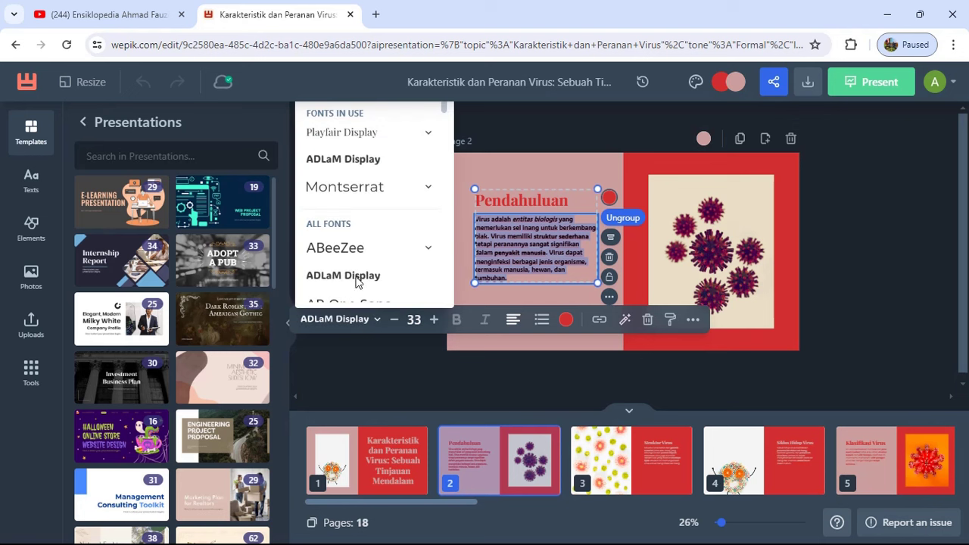
left_click(349, 140)
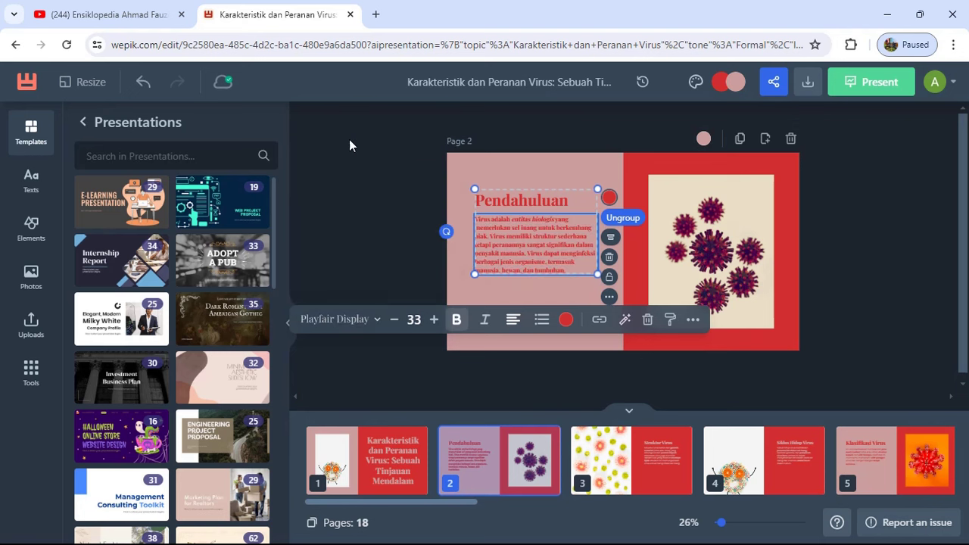
left_click(435, 323)
left_click(434, 323)
left_click(435, 323)
left_click(436, 322)
left_click(435, 322)
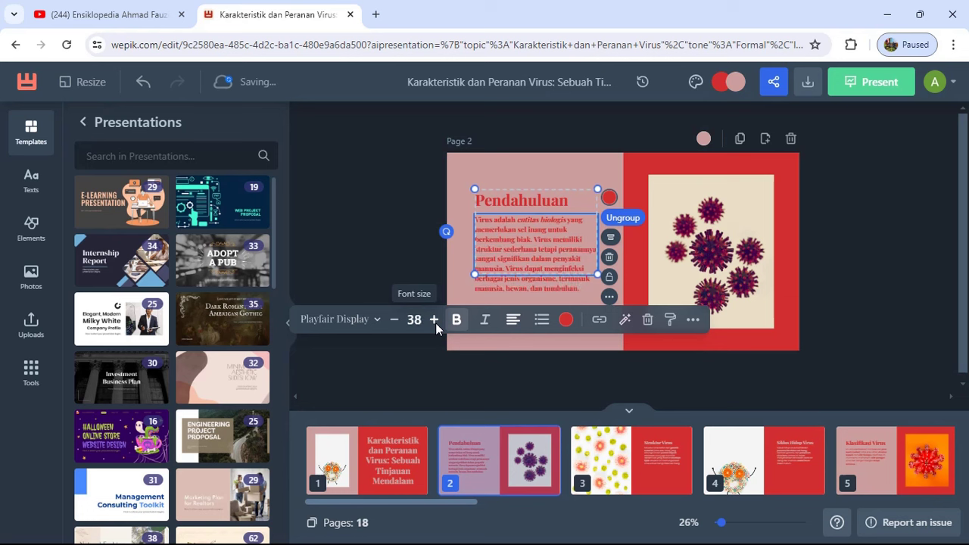
Make the paragraph italic and left-aligned, and darken its colour to red 913636
left_click(479, 325)
left_click(515, 325)
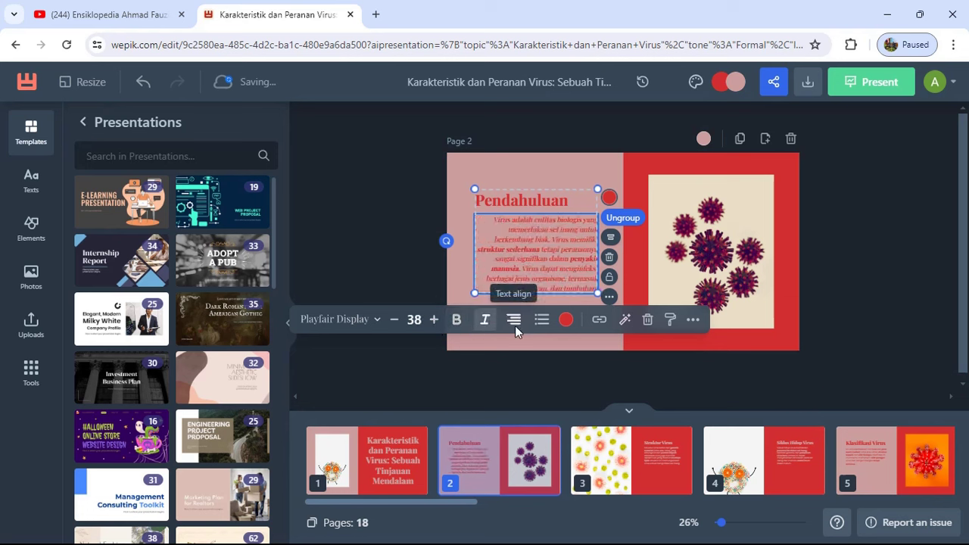
left_click(515, 326)
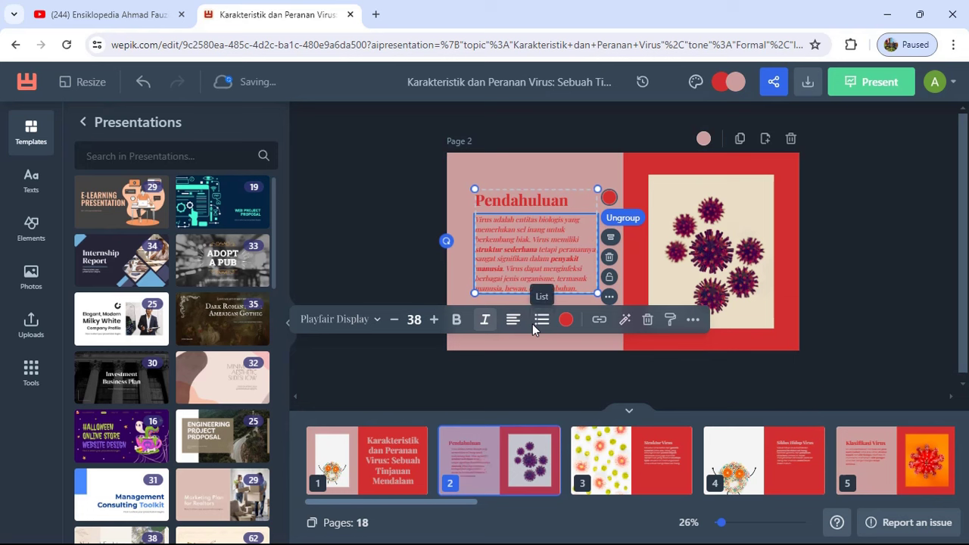
left_click(566, 319)
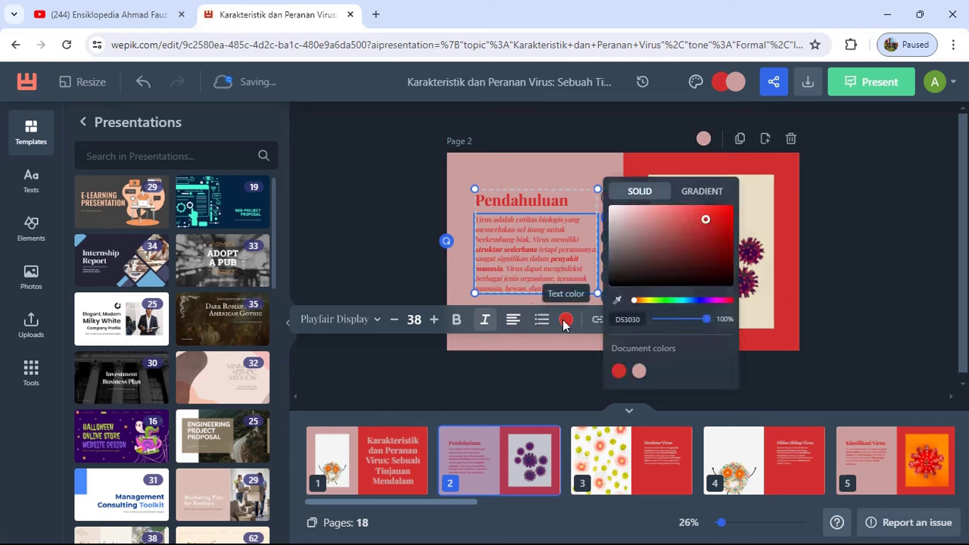
mouse_move(611, 221)
left_mouse_down()
mouse_move(717, 272)
mouse_move(687, 241)
left_mouse_up()
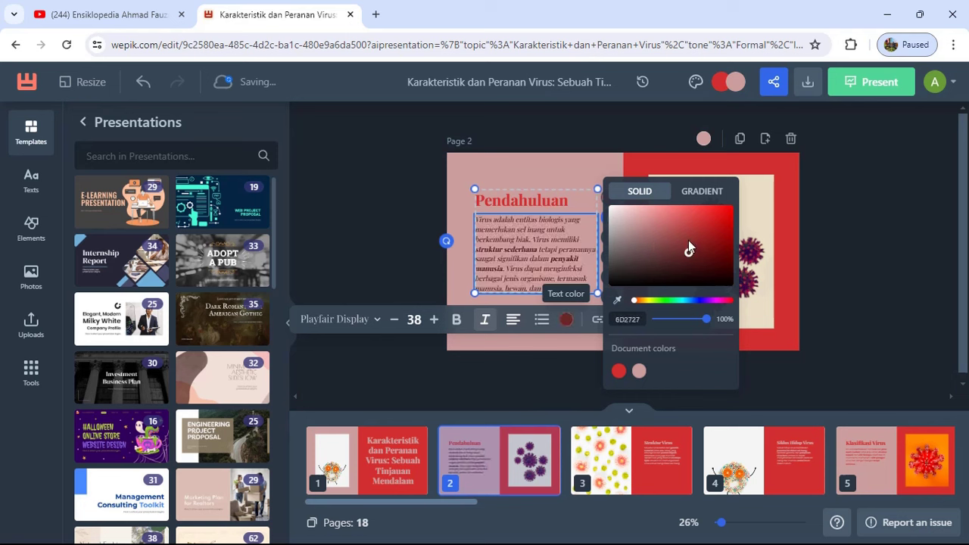
left_click(571, 341)
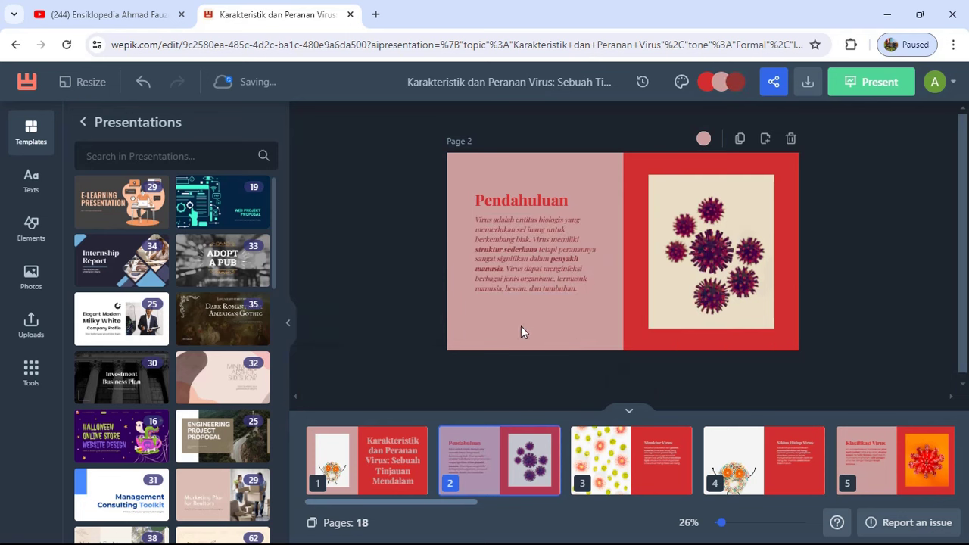
On page 3, enlarge the Struktur Virus body text to size 41
left_click(635, 433)
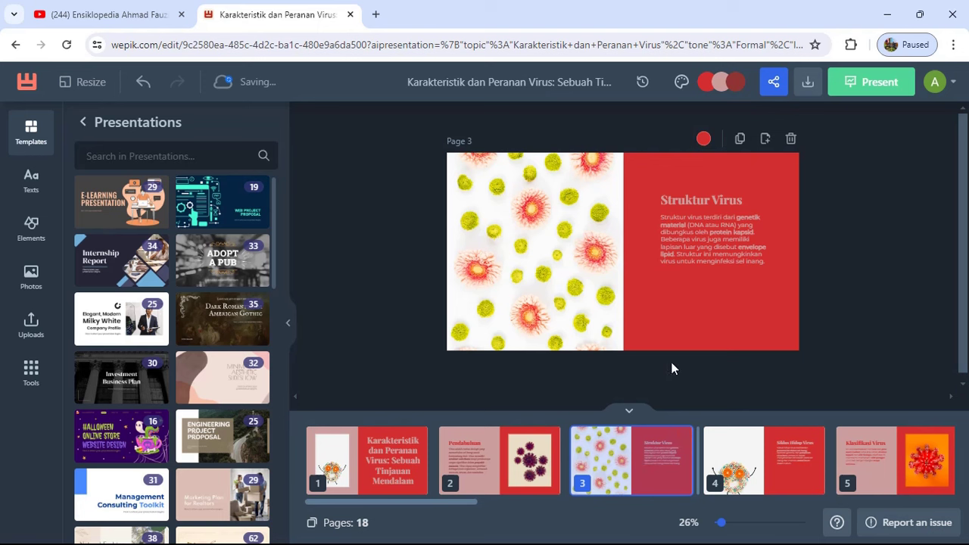
left_click(691, 252)
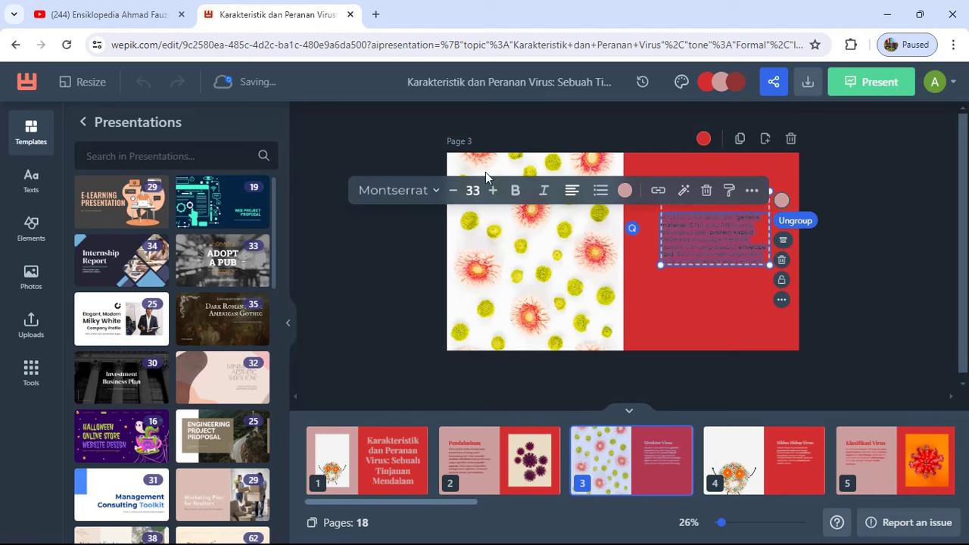
left_click(494, 190)
left_click(494, 190)
left_click(494, 191)
left_click(495, 190)
left_click(495, 190)
left_click(494, 190)
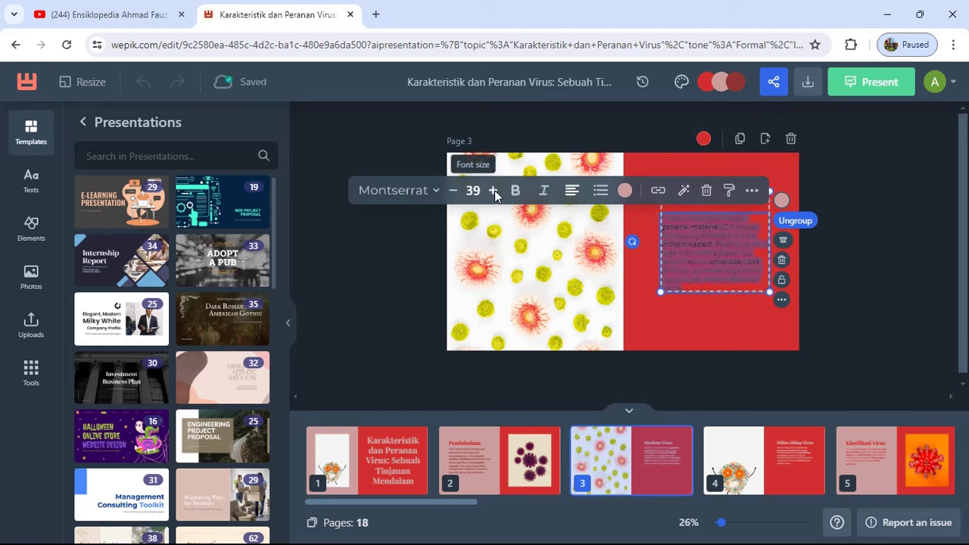
left_click(494, 190)
left_click(494, 190)
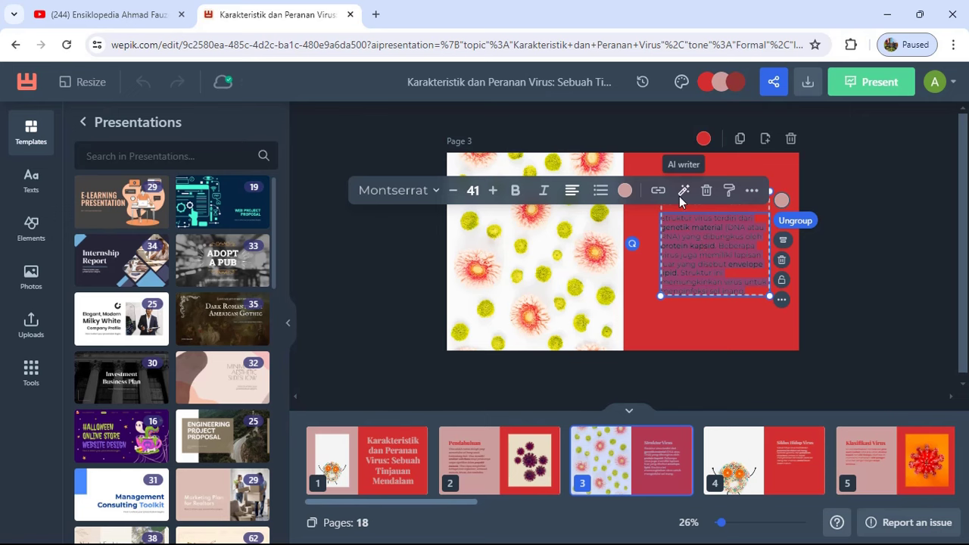
Rewrite that paragraph with the AI writer, keep the changes, and move to page 5
left_click(682, 190)
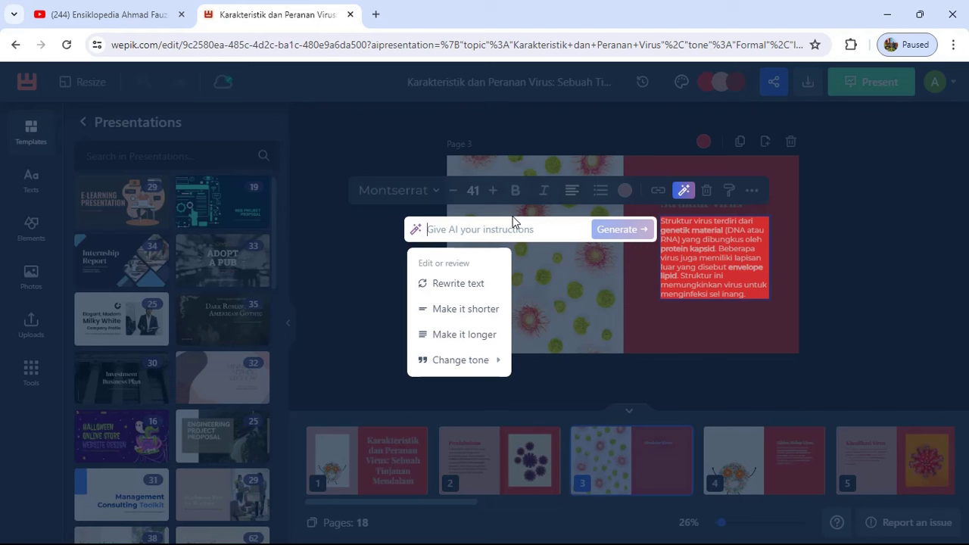
left_click(475, 277)
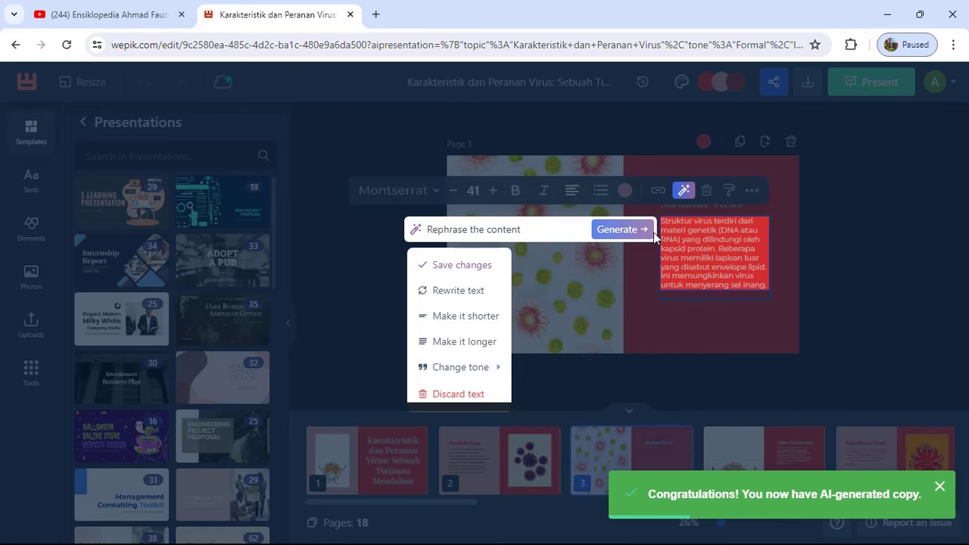
left_click(757, 441)
left_click(906, 456)
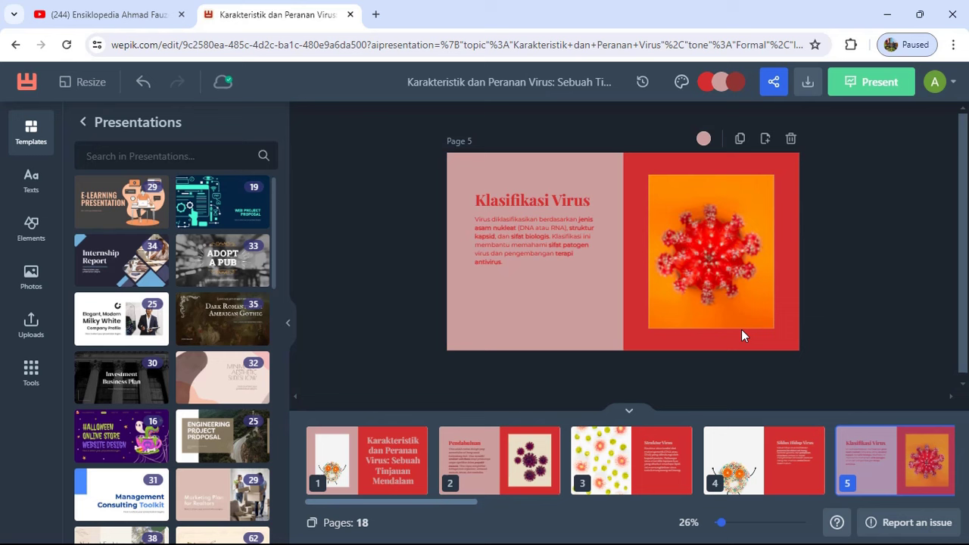
double_click(552, 238)
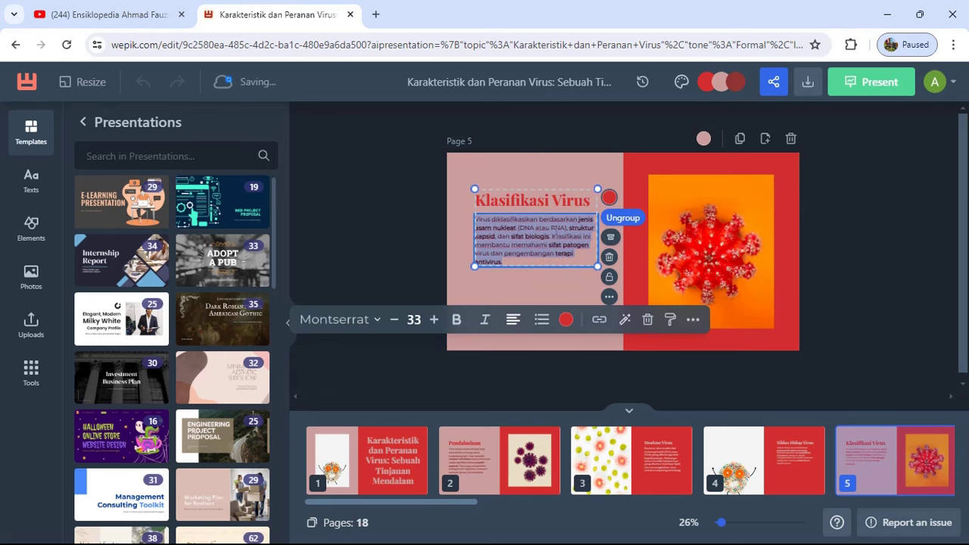
left_click(626, 319)
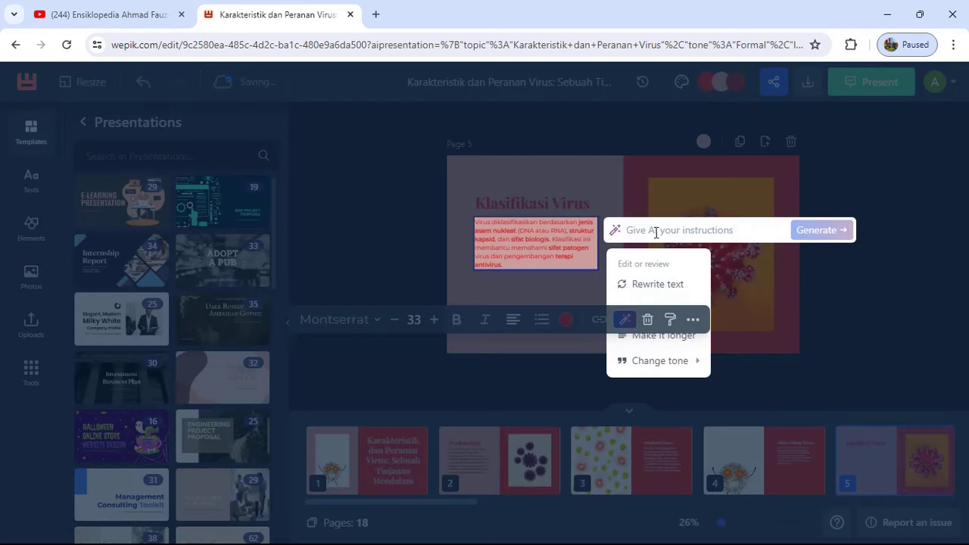
left_click(736, 328)
left_click(623, 359)
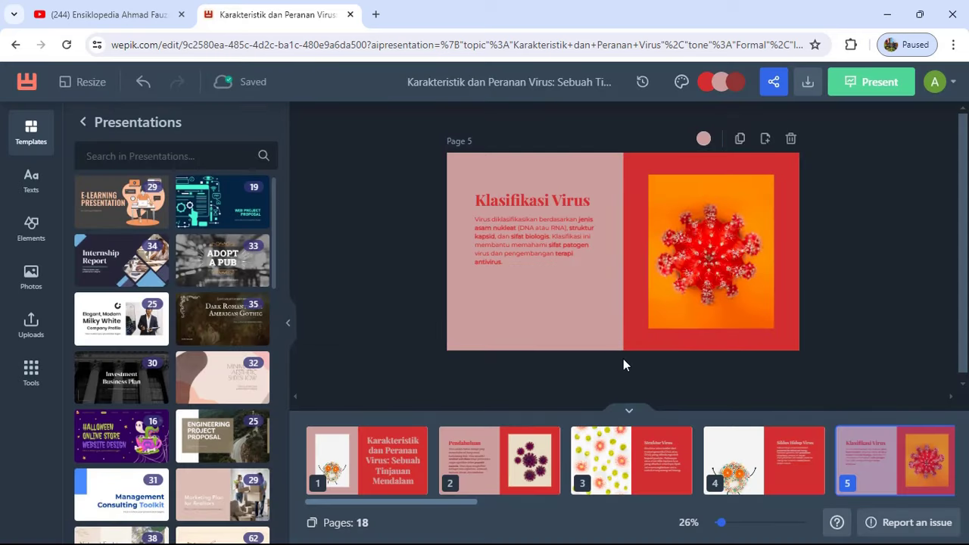
left_click(560, 247)
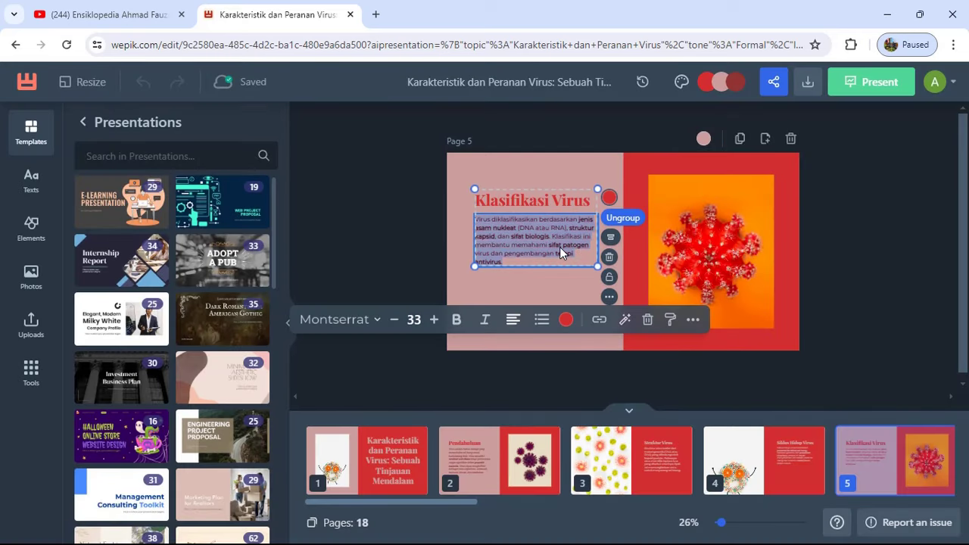
left_click(627, 320)
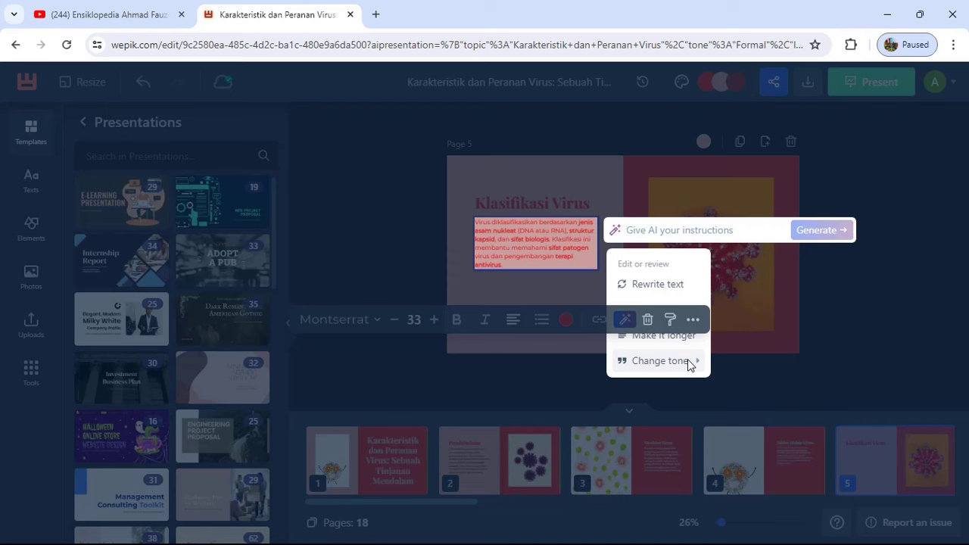
mouse_move(690, 365)
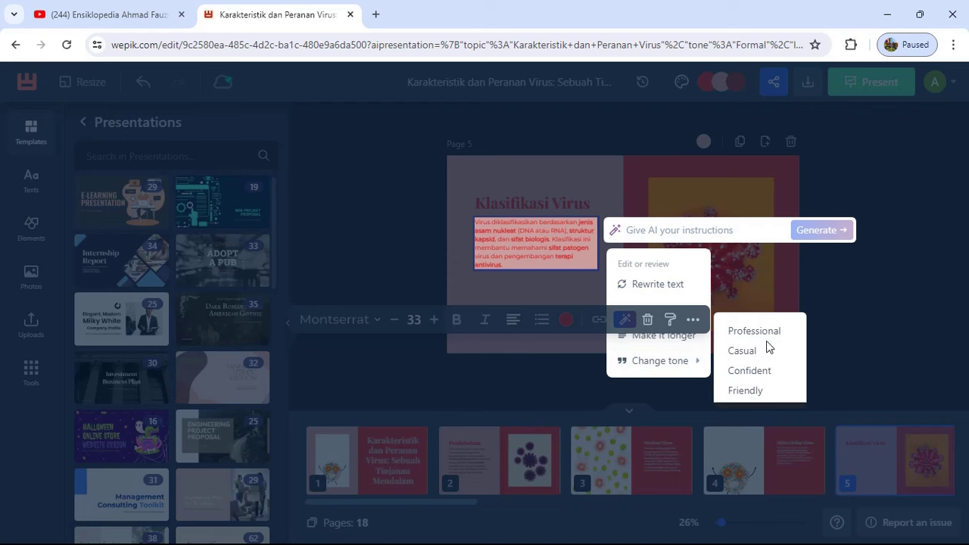
left_click(860, 325)
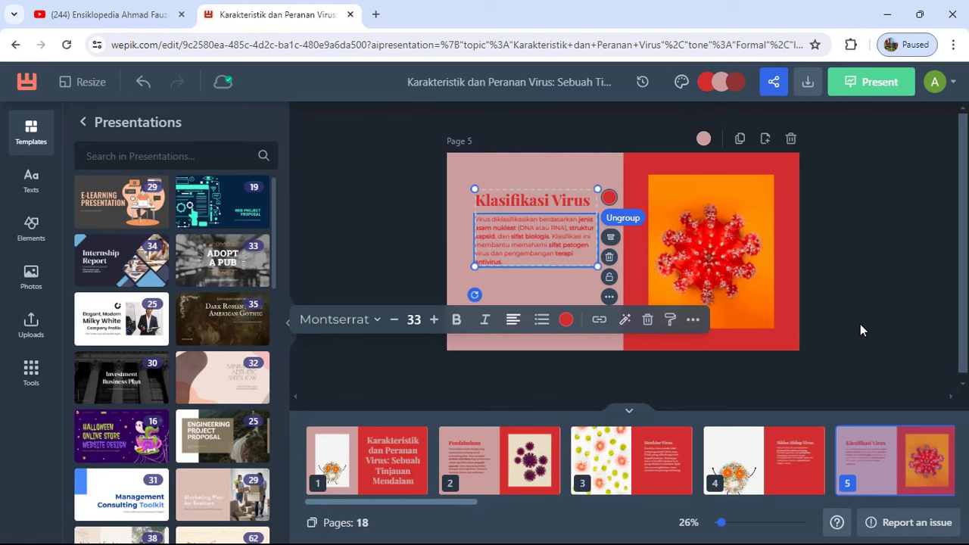
left_click(860, 324)
left_click(755, 243)
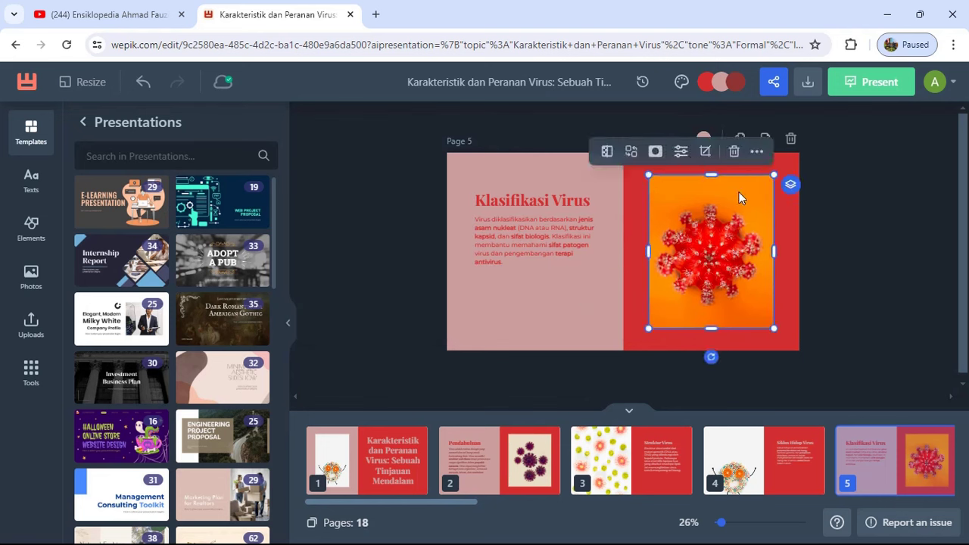
Remove the background from the virus photo on page 5, leaving it on red
left_click(801, 242)
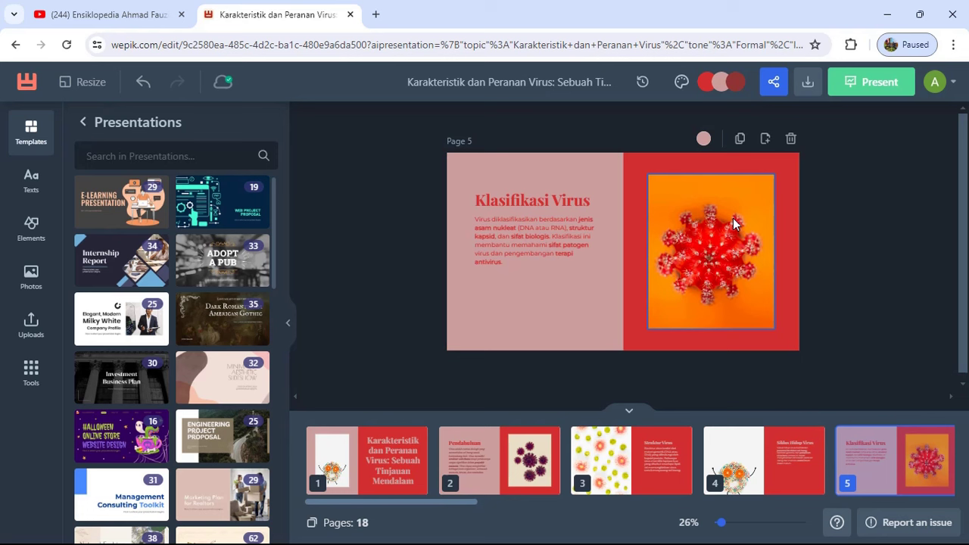
left_click(719, 187)
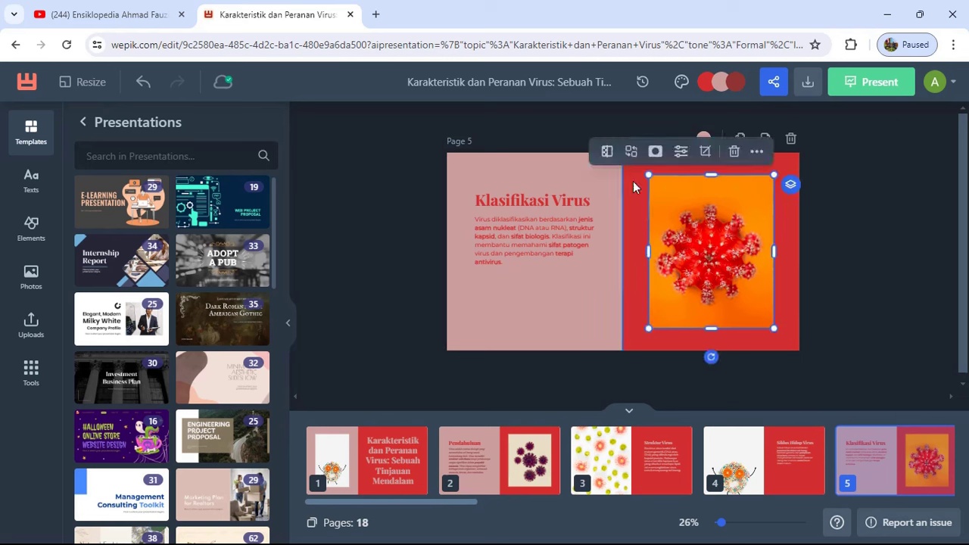
left_click(606, 153)
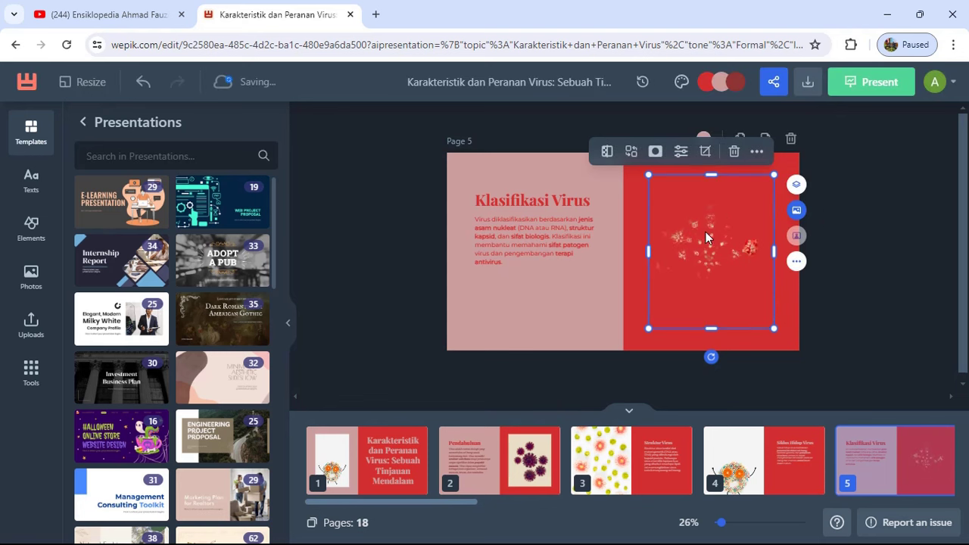
left_click(808, 303)
left_click(741, 266)
On page 4, strip the white backdrop from the smiling virus illustration
left_click(726, 458)
left_click(543, 269)
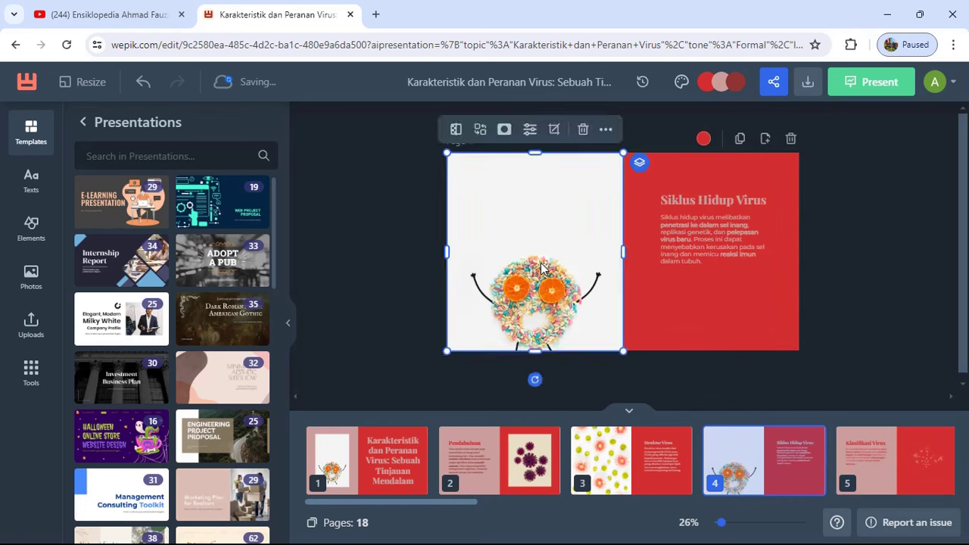
left_click(463, 133)
left_click(539, 272)
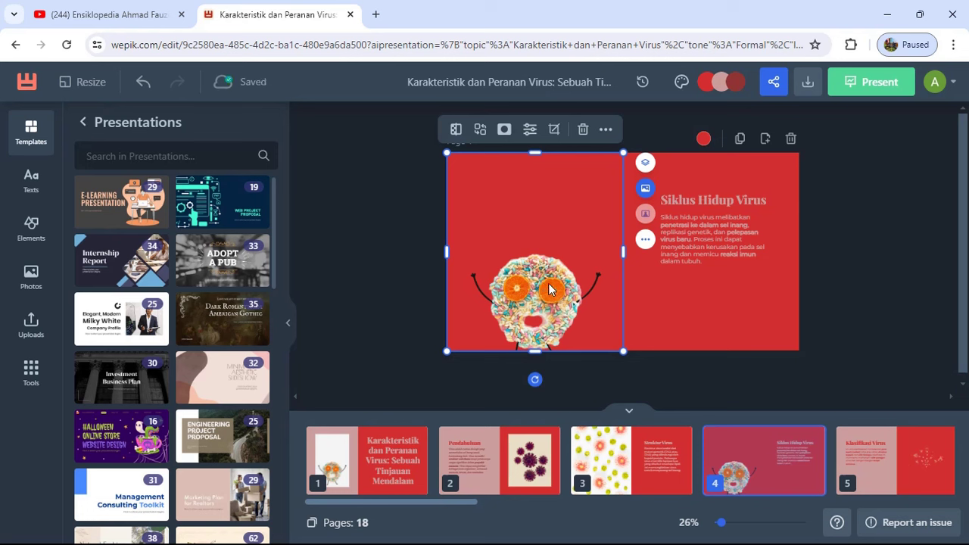
Search the stock media for 'virus' to replace the slide's left image
left_click(479, 132)
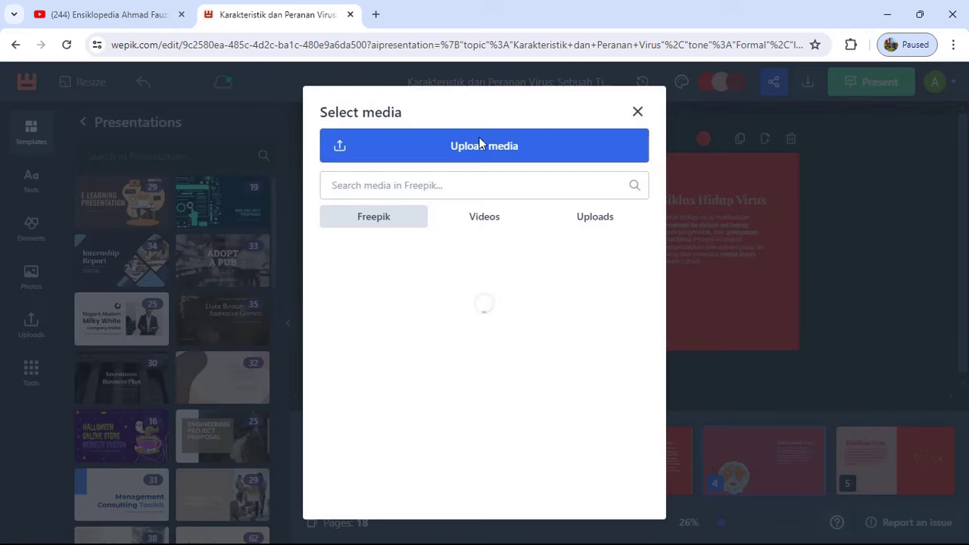
left_click(411, 187)
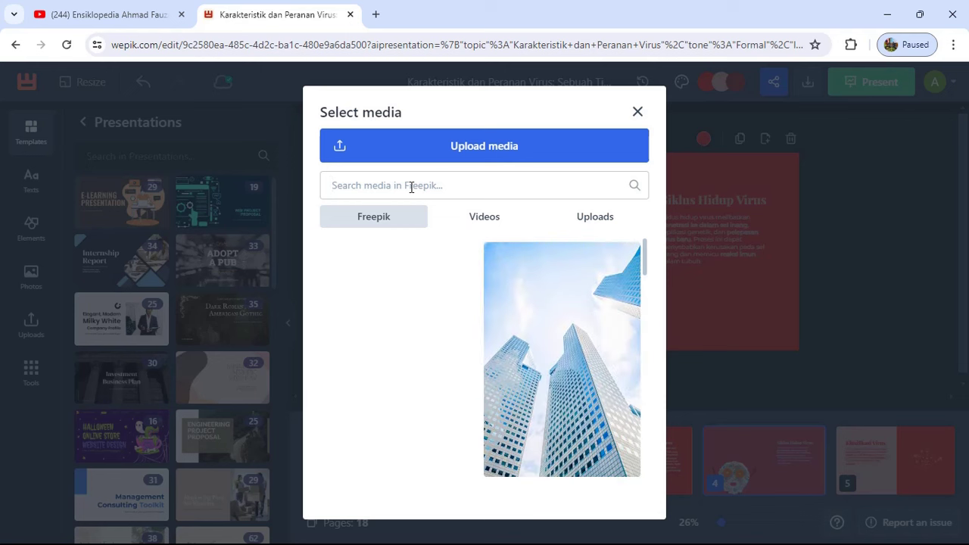
type("vi")
type("rus")
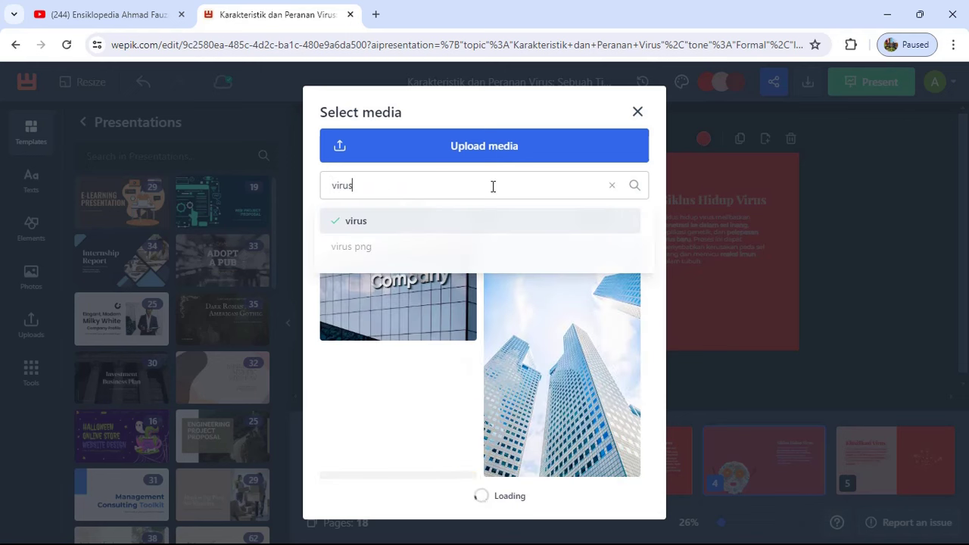
left_click(635, 187)
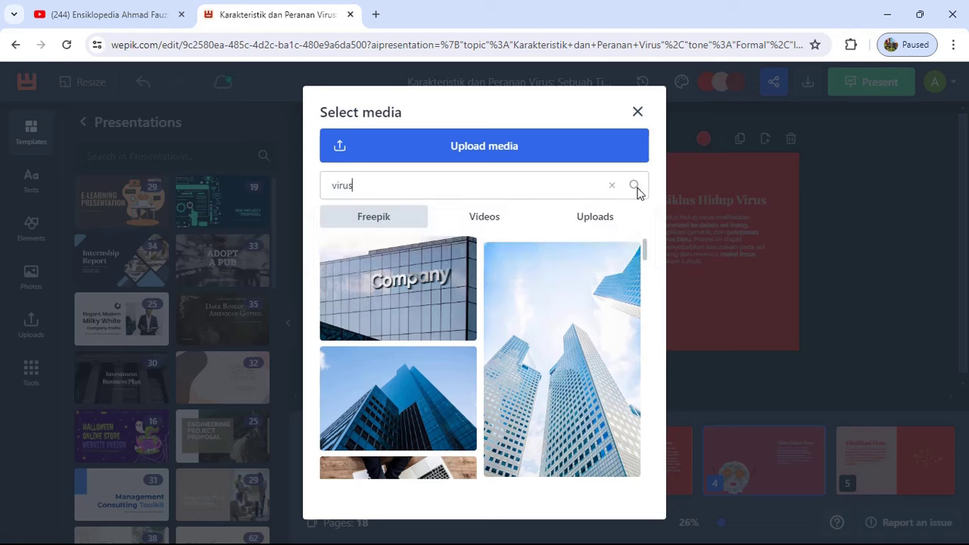
left_click(635, 187)
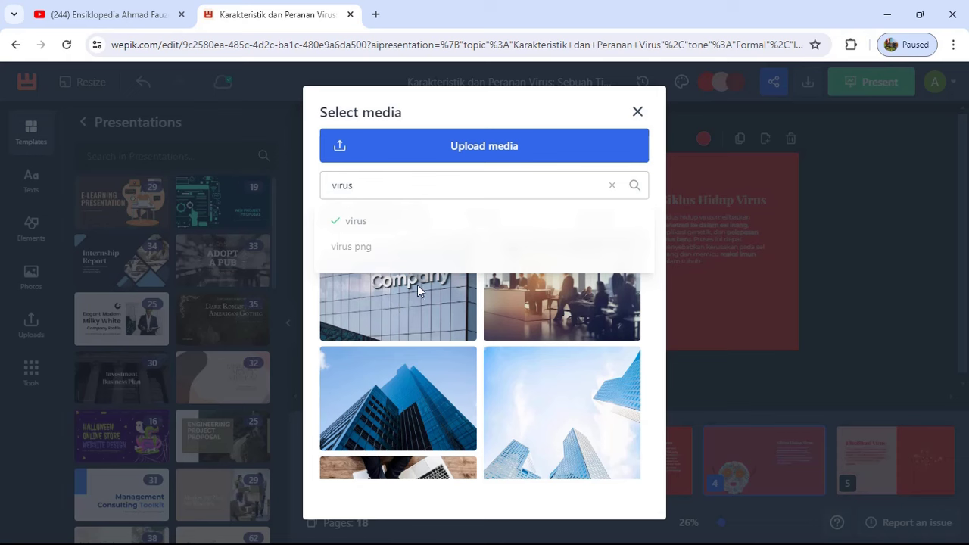
Browse the virus results and swap in the green 3D coronavirus picture
scroll(425, 355, "down", 2)
scroll(430, 361, "down", 2)
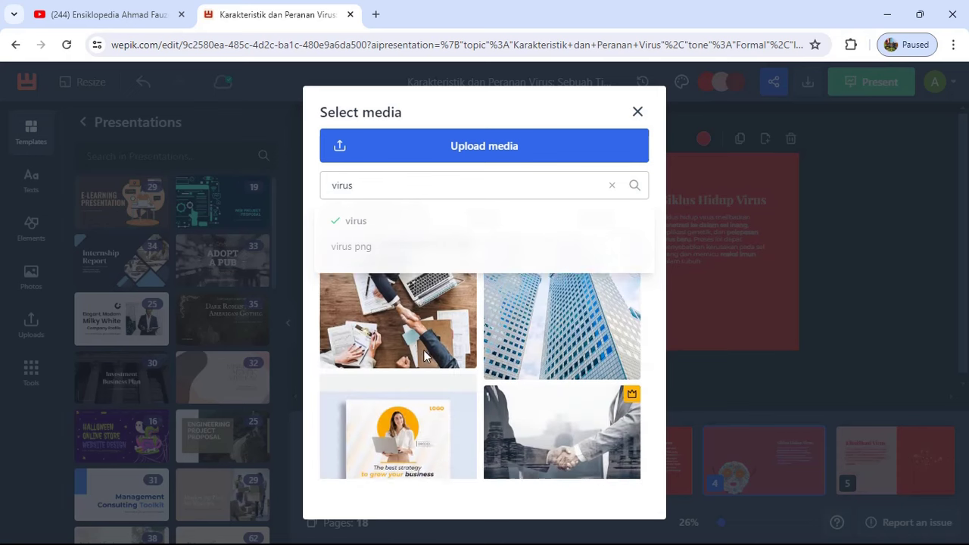
scroll(425, 356, "down", 2)
scroll(429, 350, "up", 3)
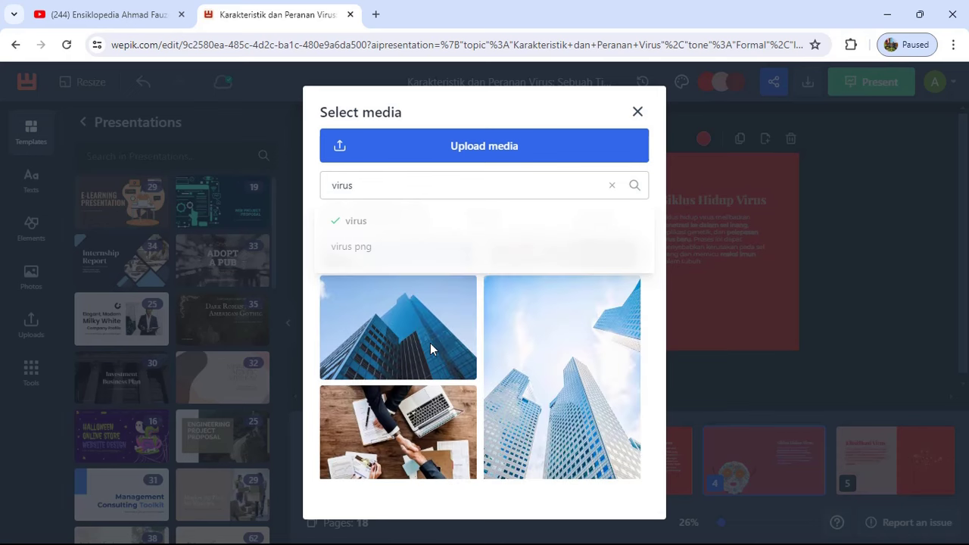
scroll(430, 349, "down", 2)
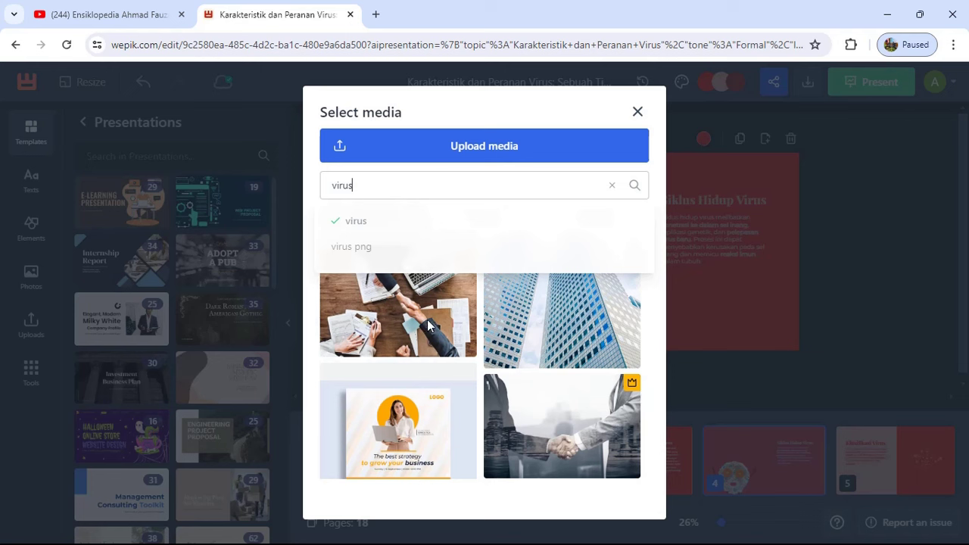
scroll(460, 301, "up", 3)
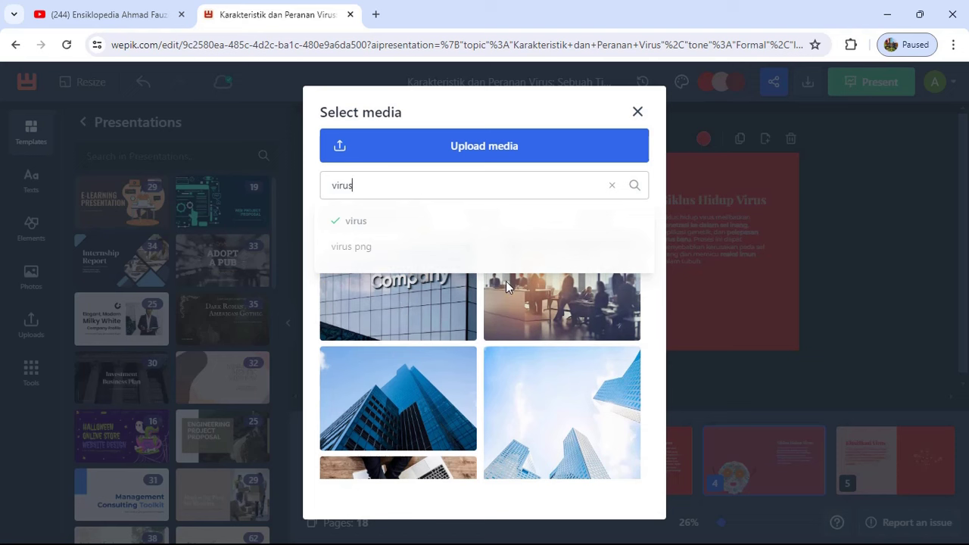
left_click(386, 226)
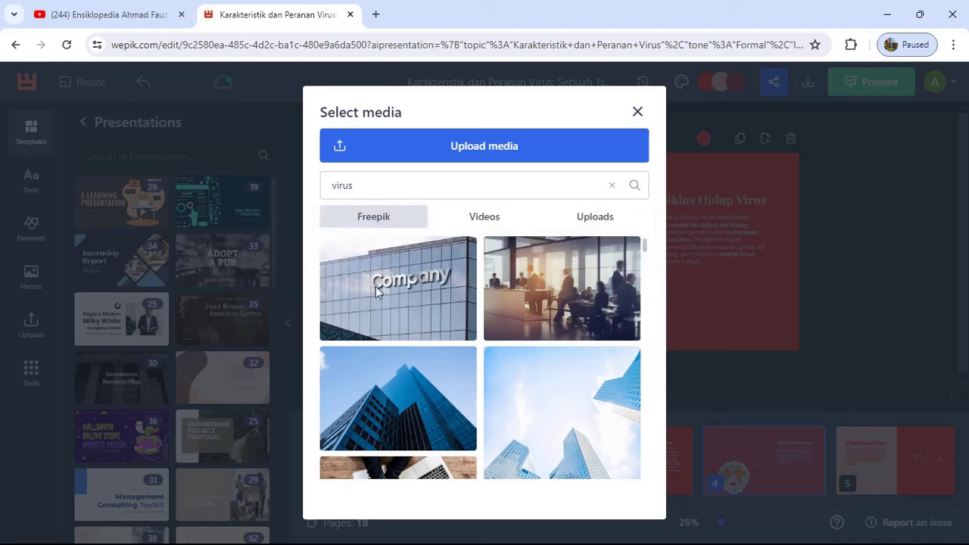
left_click(422, 256)
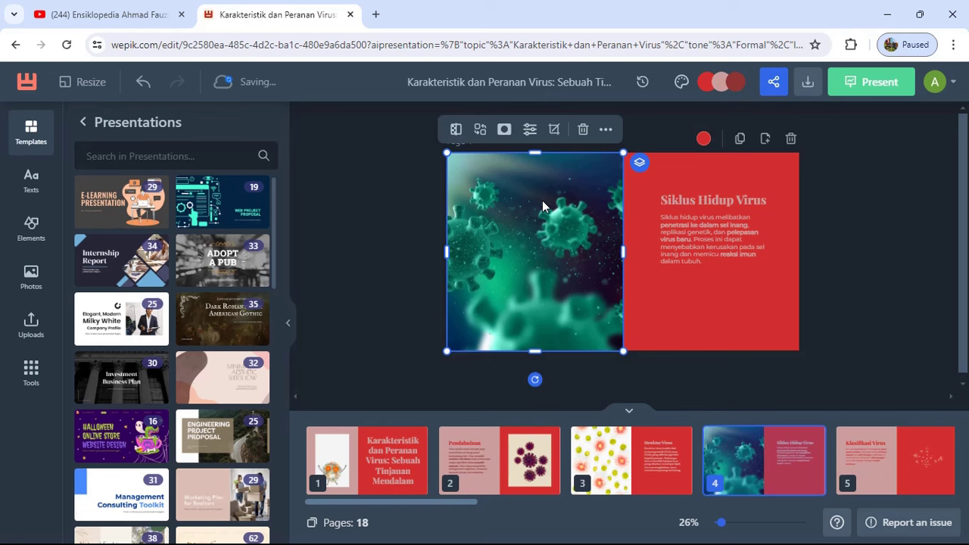
left_click(477, 129)
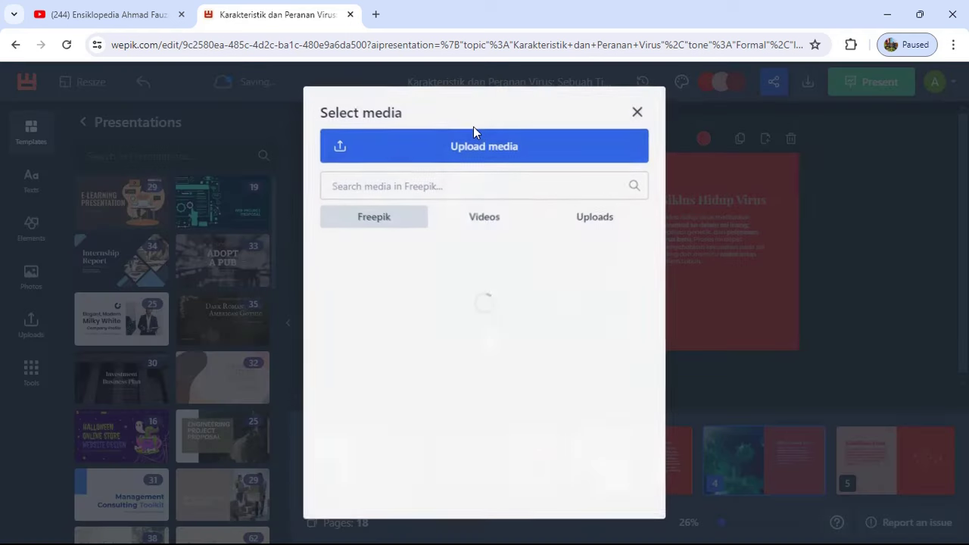
left_click(413, 185)
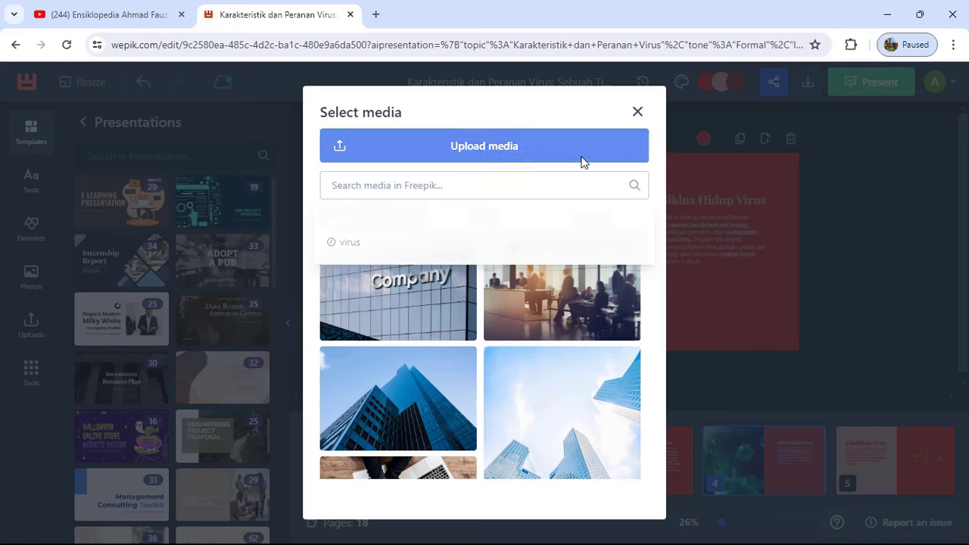
left_click(636, 113)
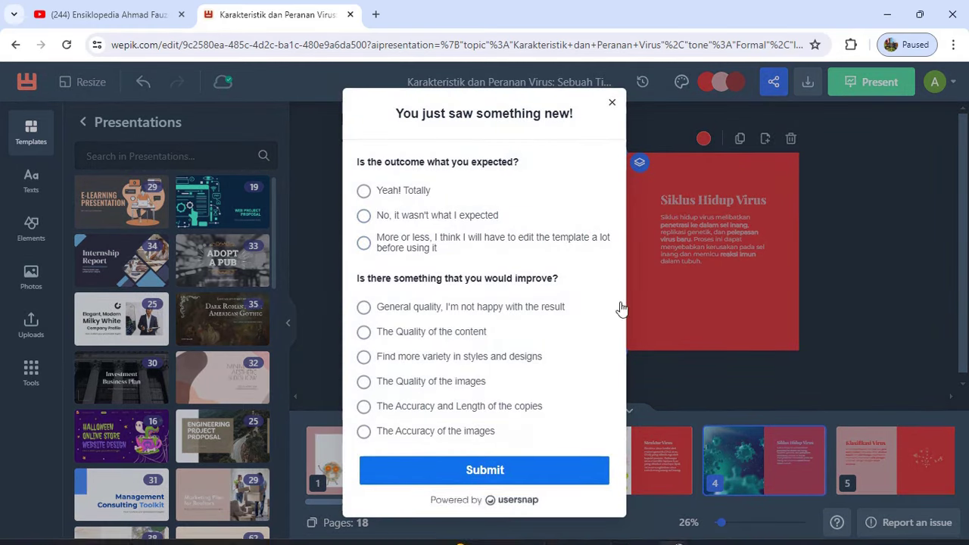
left_click(612, 103)
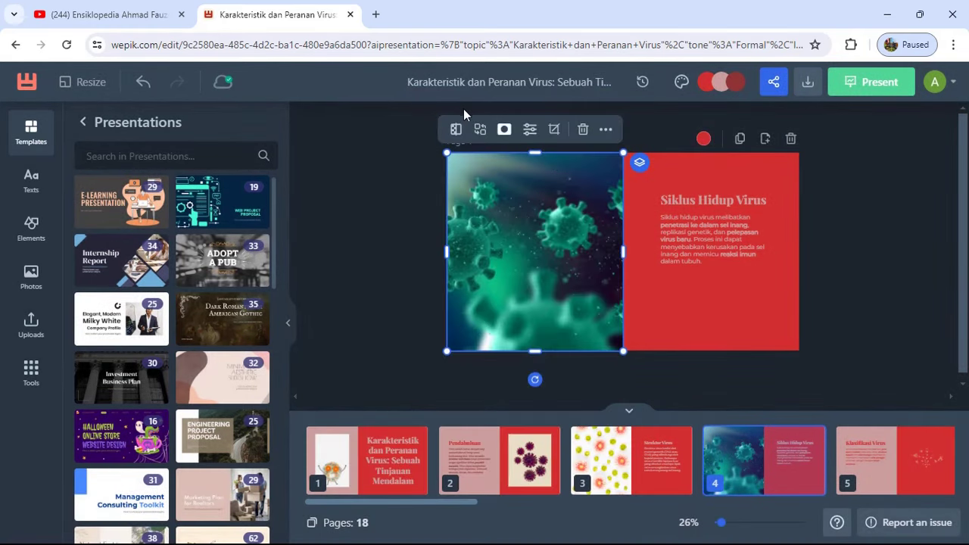
left_click(479, 129)
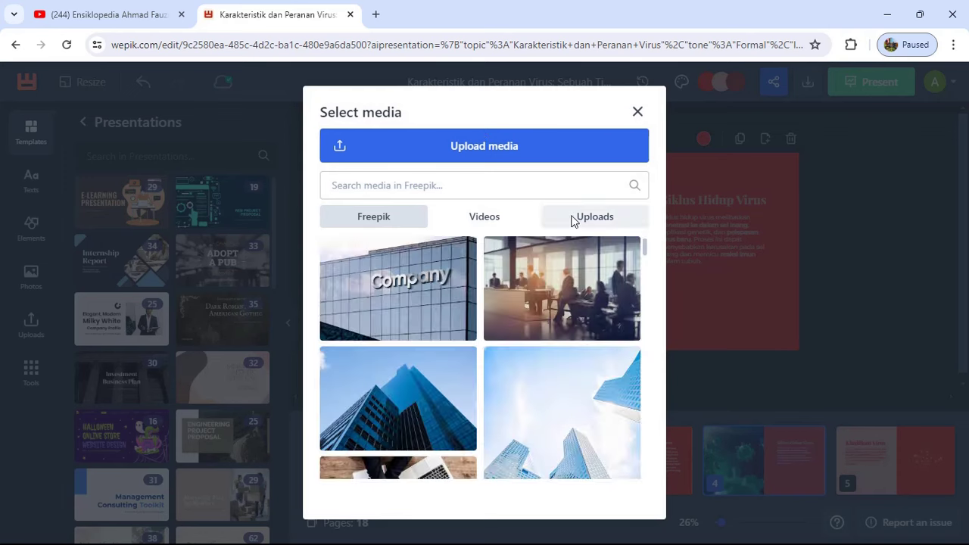
Upload the downloaded coronavirus JPG into the left image and remove its white background
left_click(574, 216)
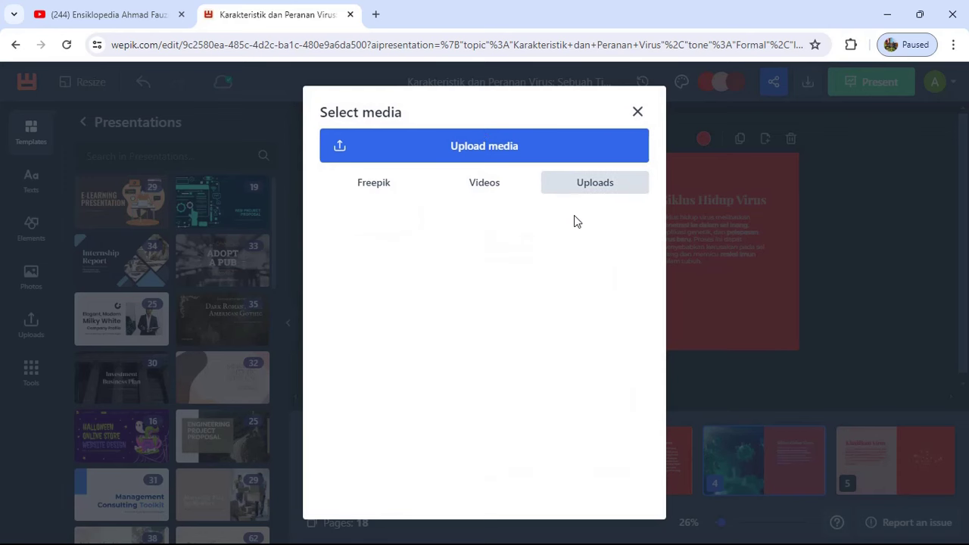
left_click(465, 161)
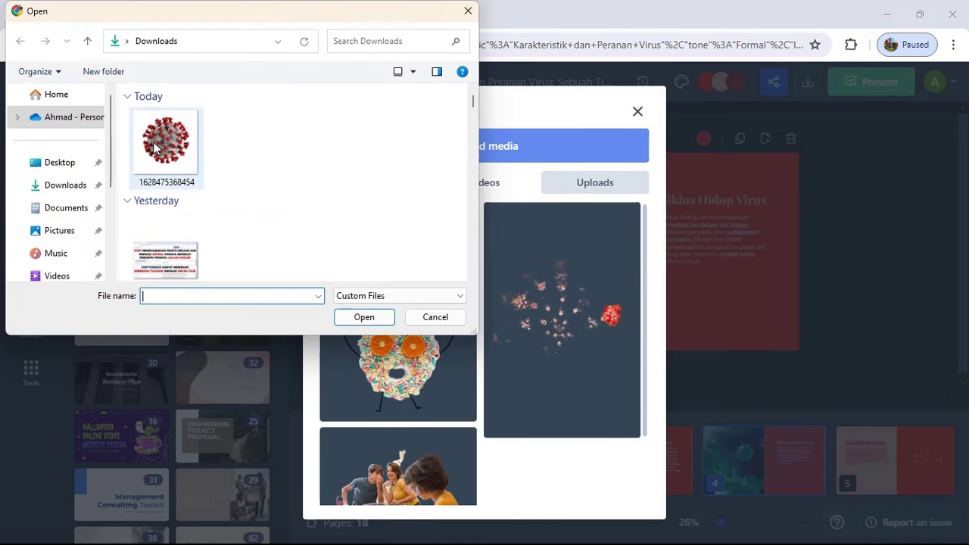
left_click(173, 135)
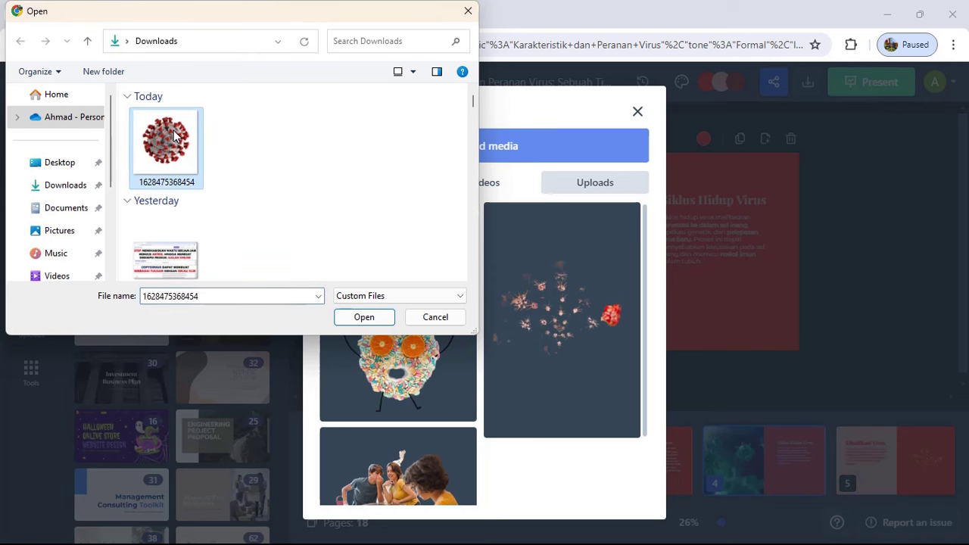
left_click(340, 317)
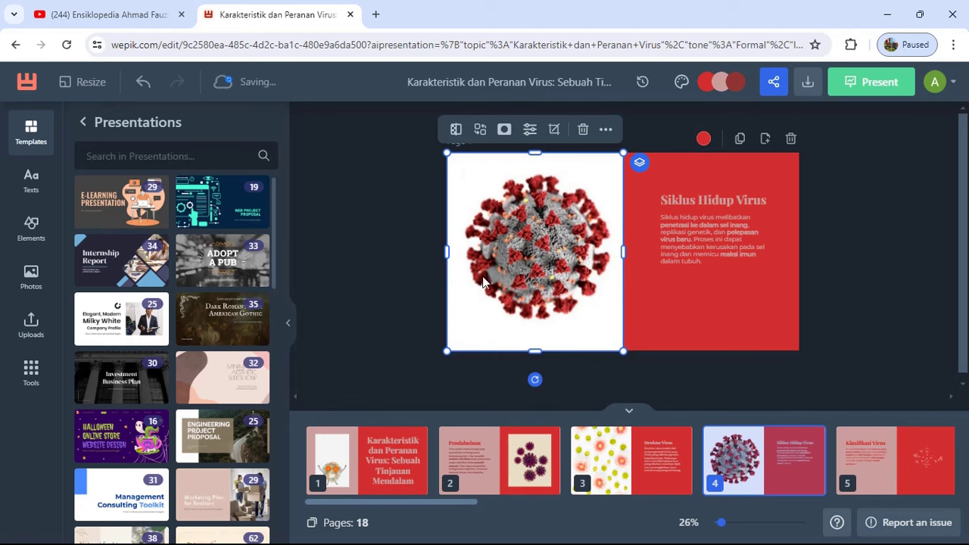
left_click(460, 135)
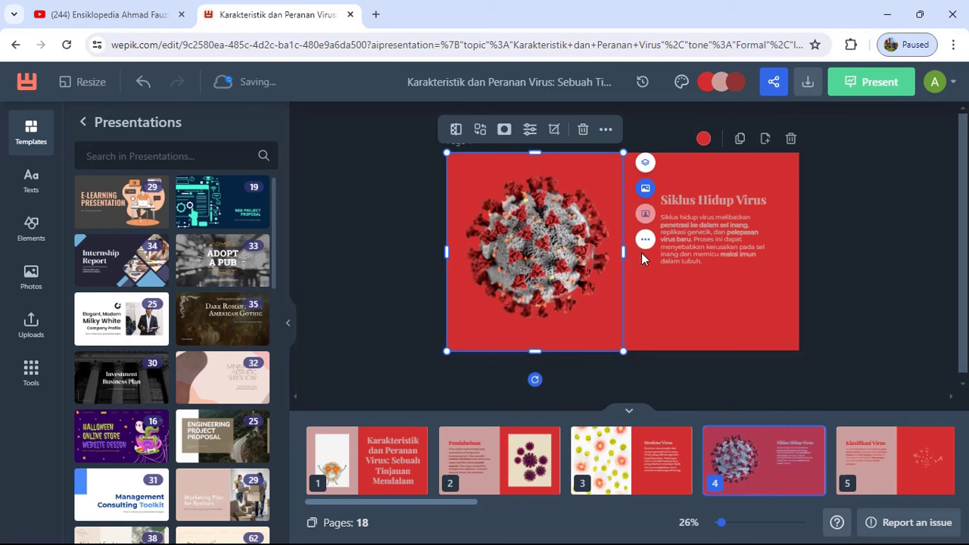
left_click(657, 270)
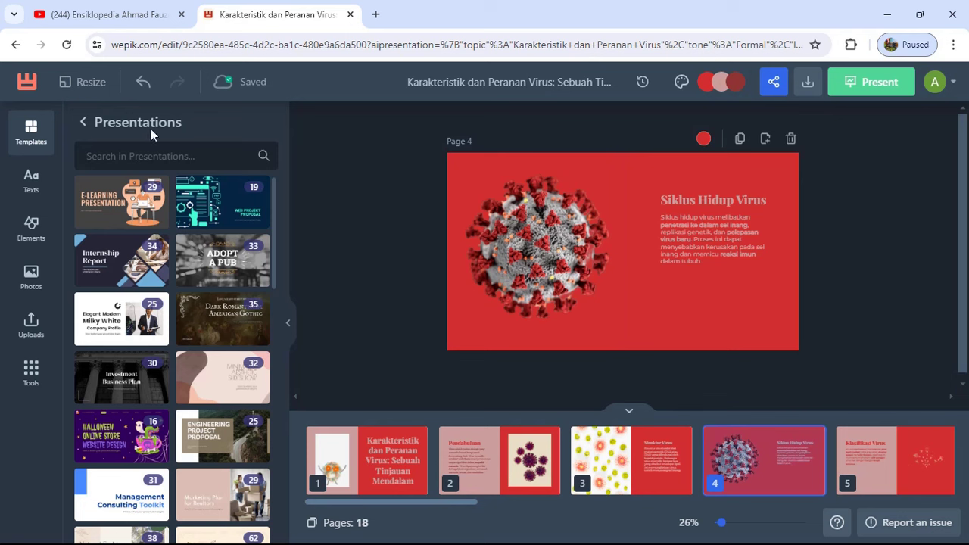
Add a building icon and shrink it into the slide's bottom-right corner
left_click(32, 223)
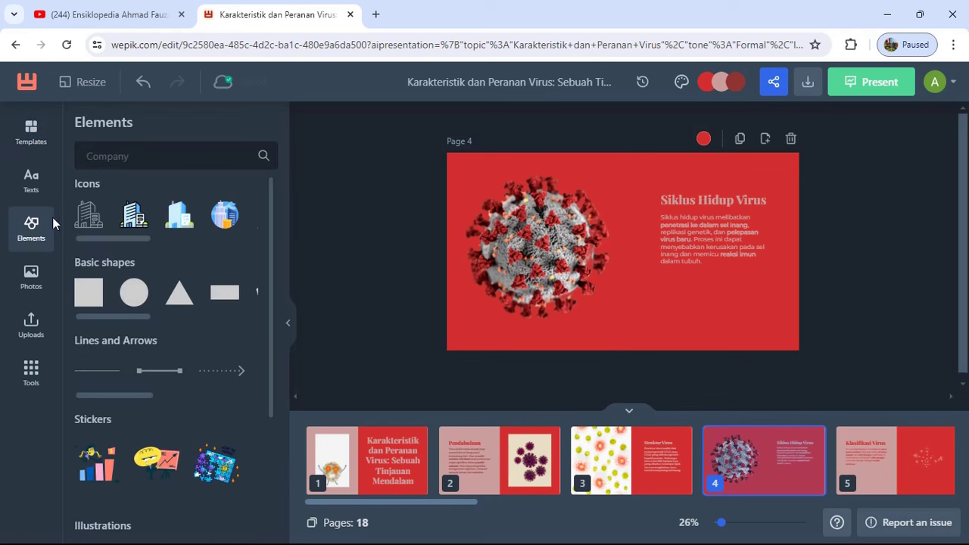
left_click(97, 218)
left_click_drag(653, 252, 752, 276)
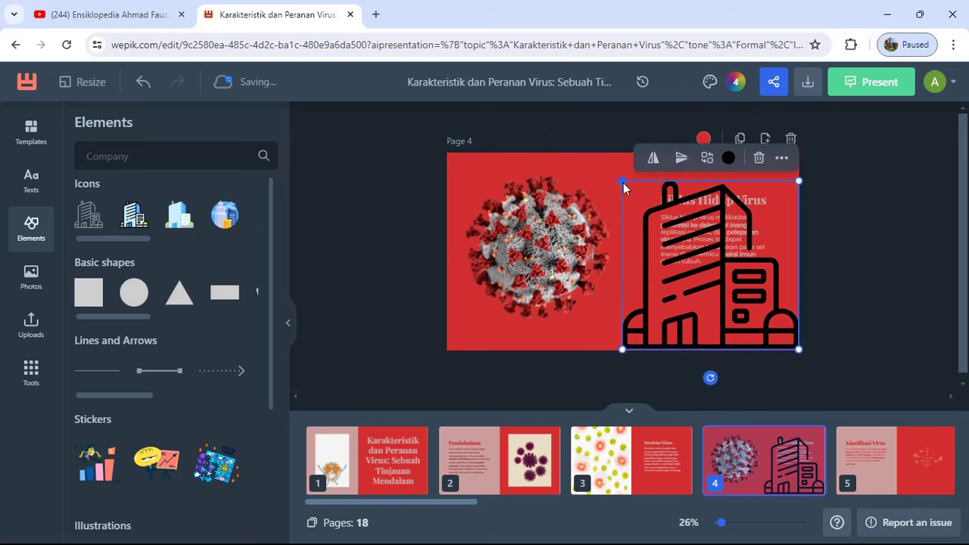
left_click_drag(623, 184, 723, 286)
Add the rising-graph figure illustration and shrink it to the lower right
scroll(152, 333, "down", 3)
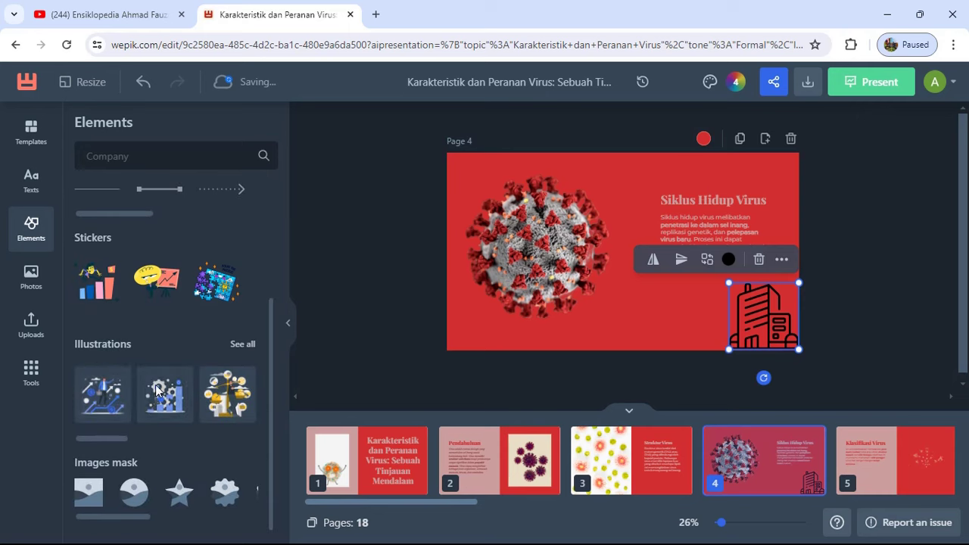
left_click(103, 392)
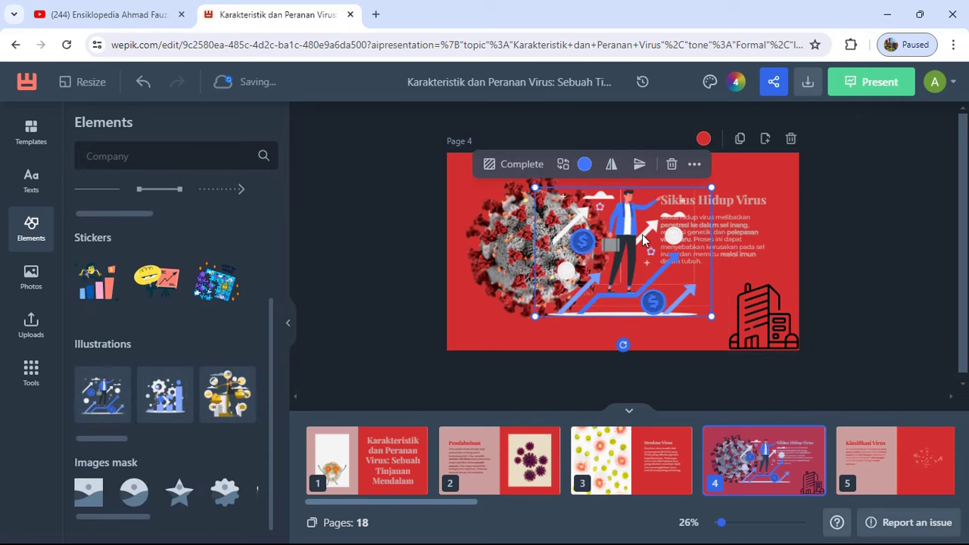
left_click_drag(643, 233, 640, 268)
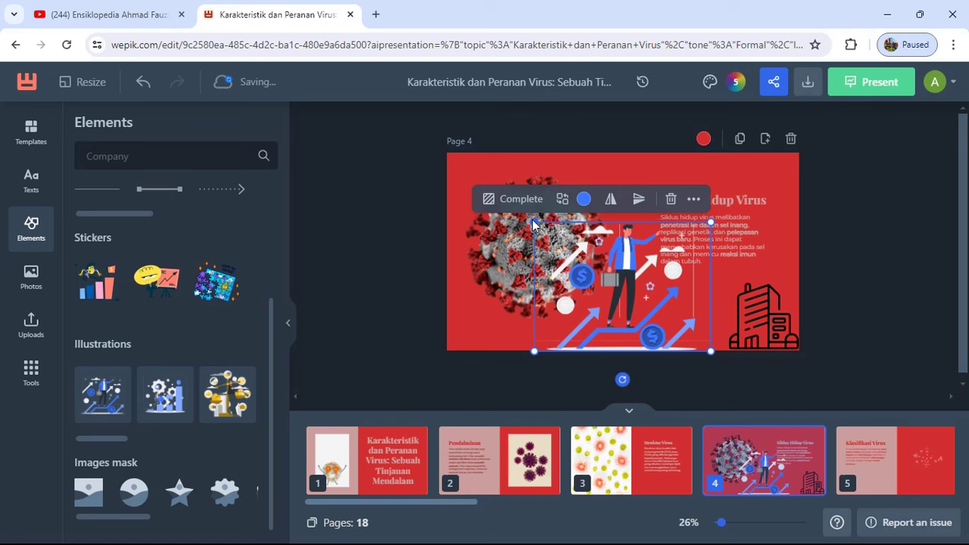
left_click_drag(533, 222, 633, 297)
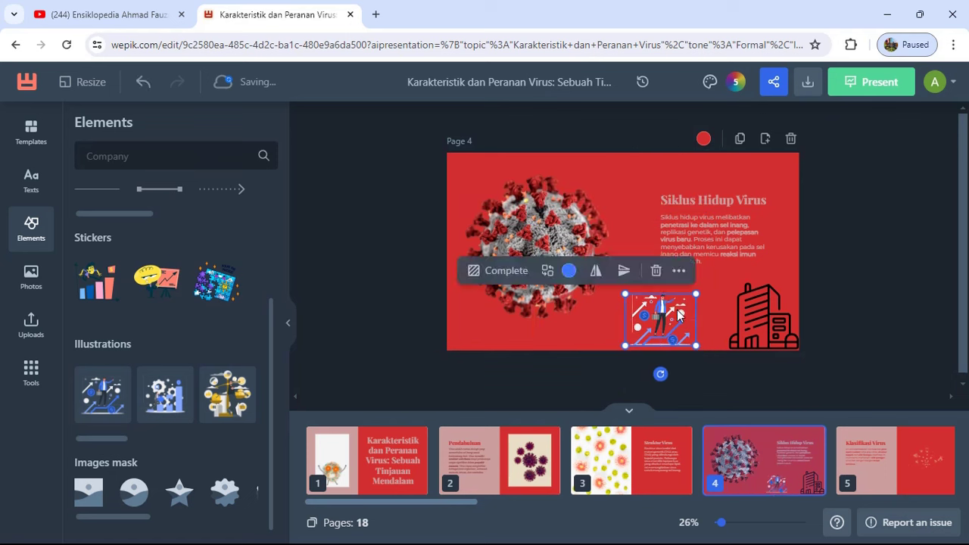
Delete the building icon, then undo to restore it
left_click(757, 312)
left_click(712, 225)
left_click(553, 218)
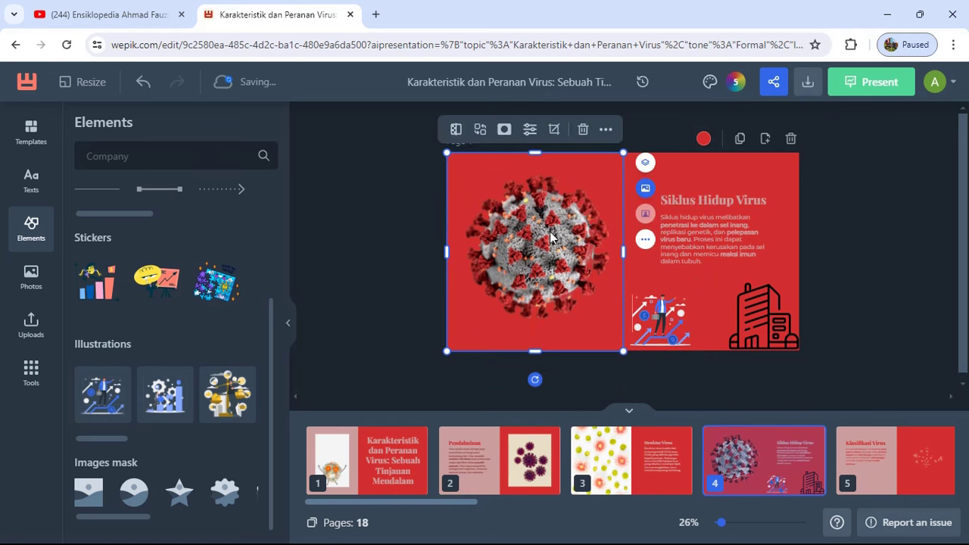
left_click(765, 321)
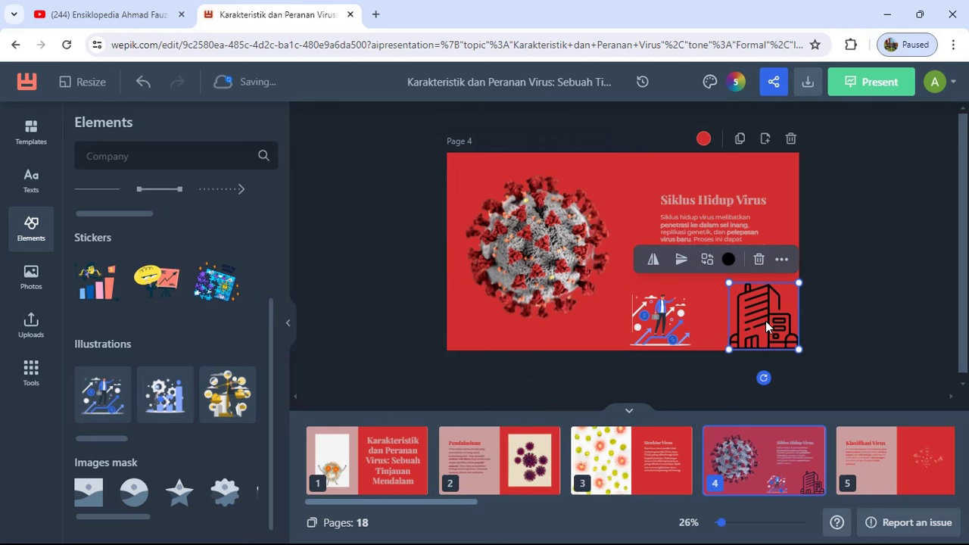
key("Delete")
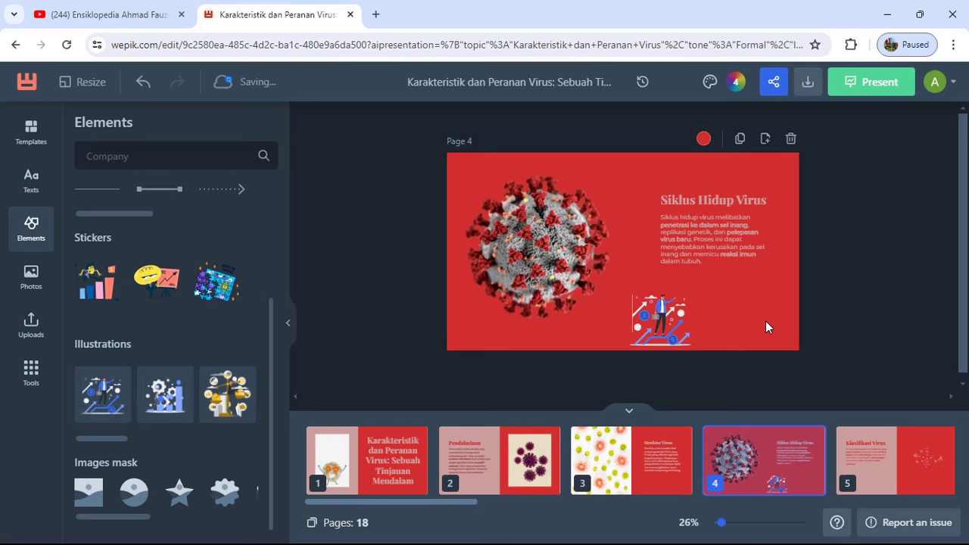
left_click(139, 85)
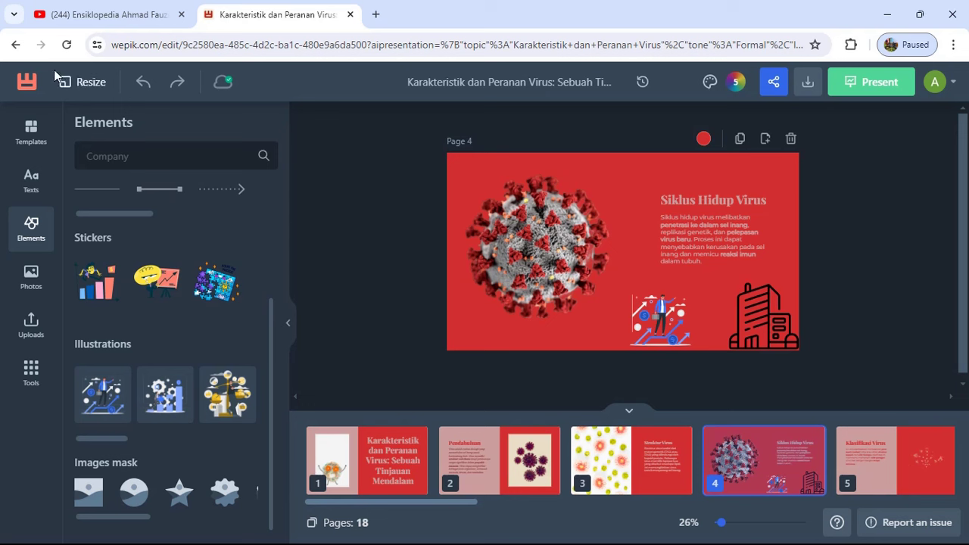
Go back to wepik.com and reopen the Karakteristik dan Peranan Virus presentation
left_click(160, 43)
left_click_drag(159, 43, 967, 46)
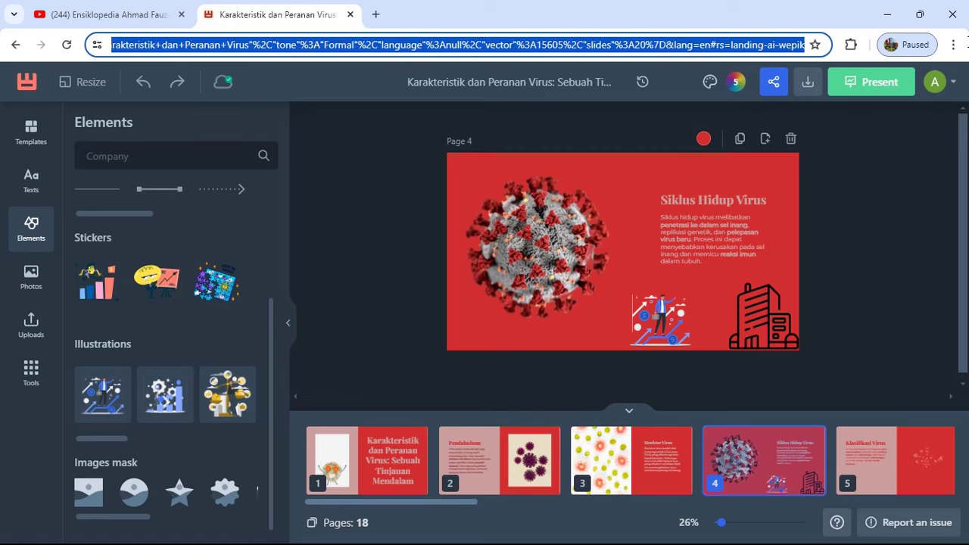
key("BackSpace")
key("Return")
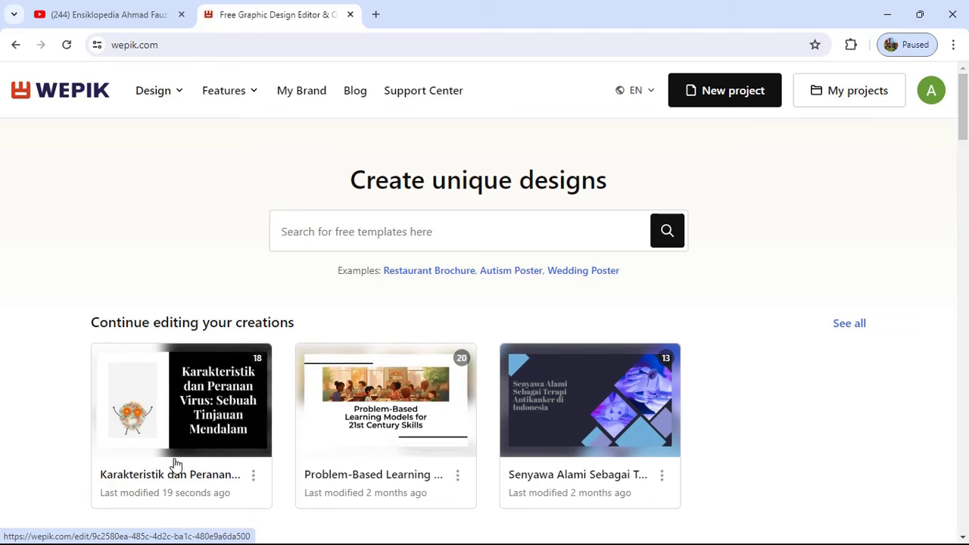
left_click(201, 399)
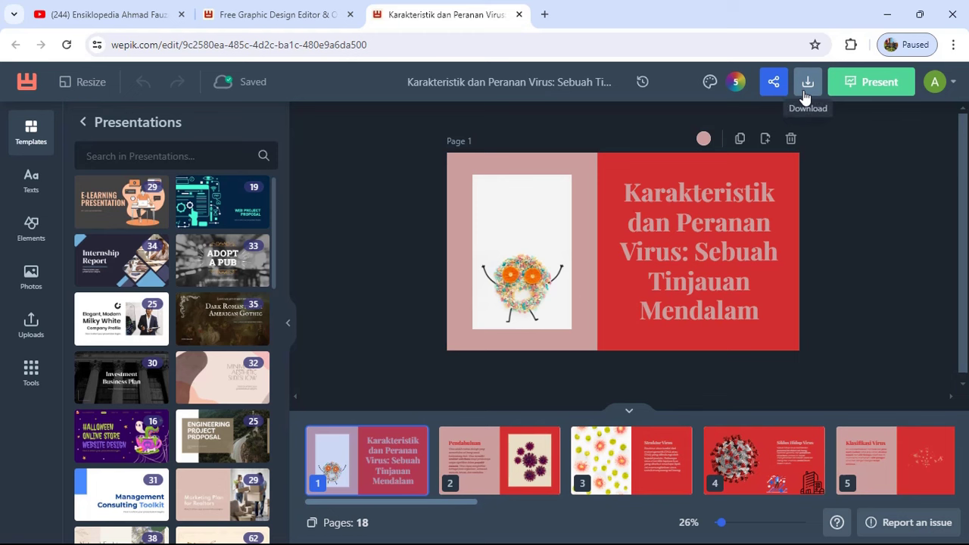
Download all 18 pages as a PDF and open a new blank browser tab
left_click(805, 97)
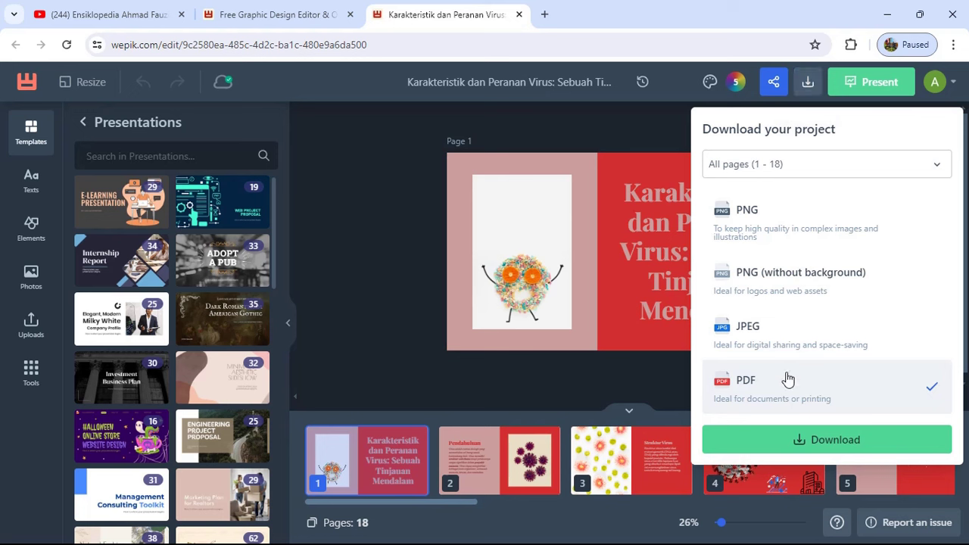
left_click(812, 440)
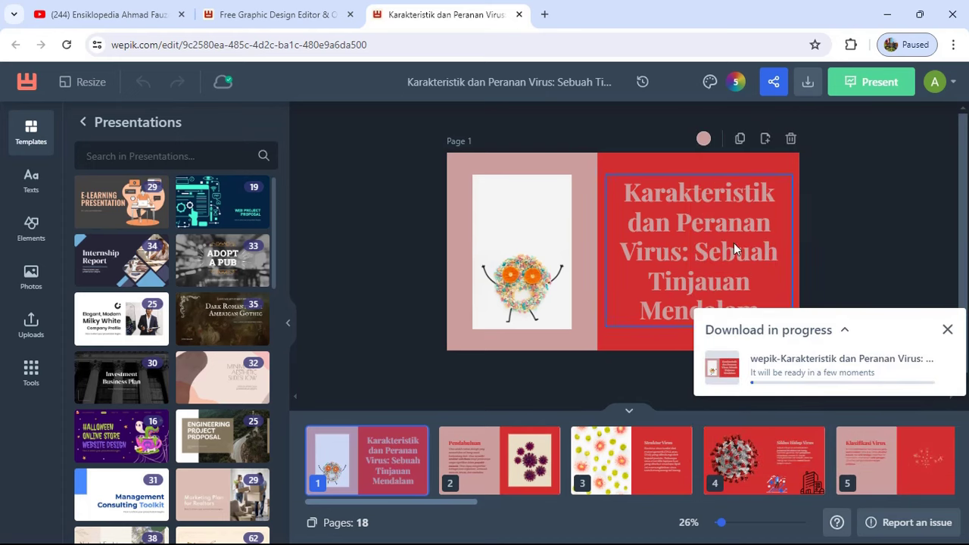
left_click(544, 15)
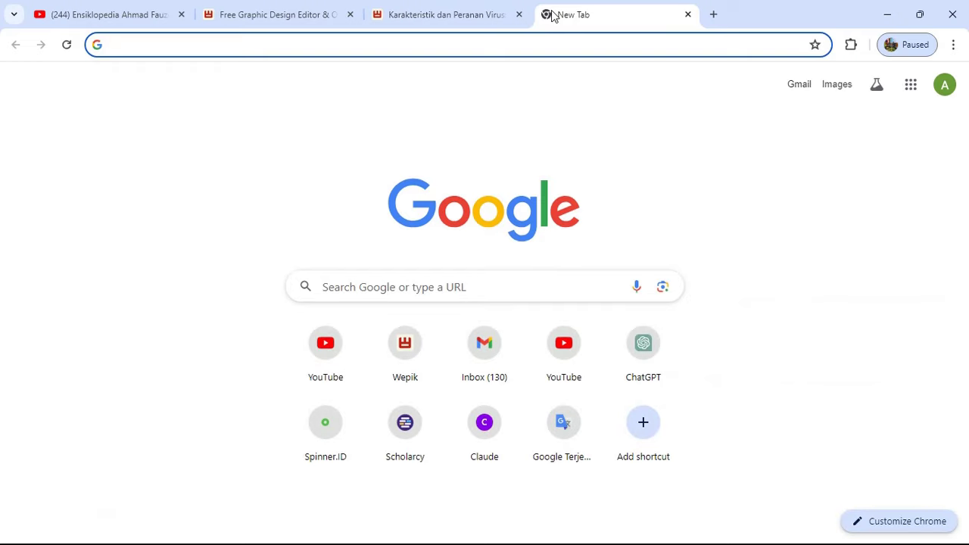
Search Google for 'pdf to ppt' and open iLovePDF's Convert PDF to PowerPoint page
type("p")
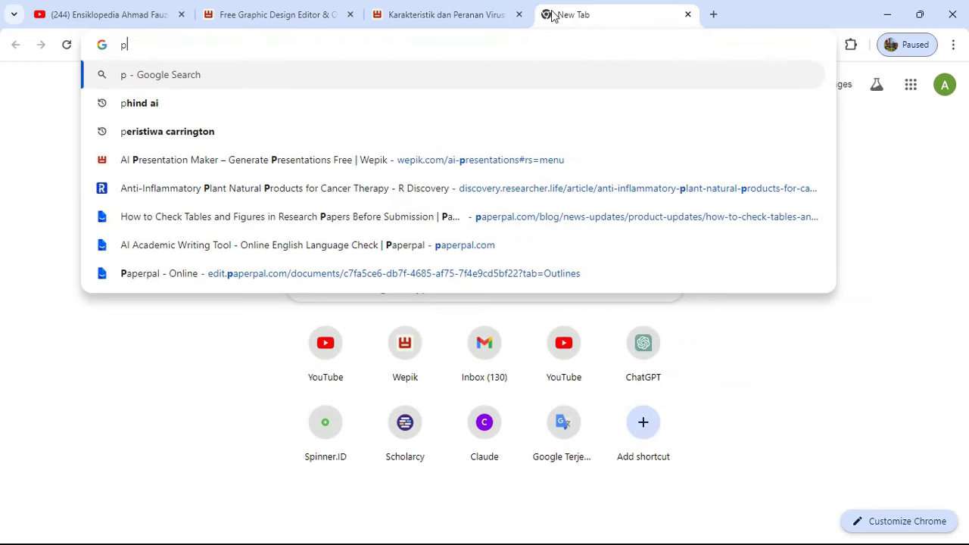
type("df yo")
key("BackSpace")
key("BackSpace")
type("t")
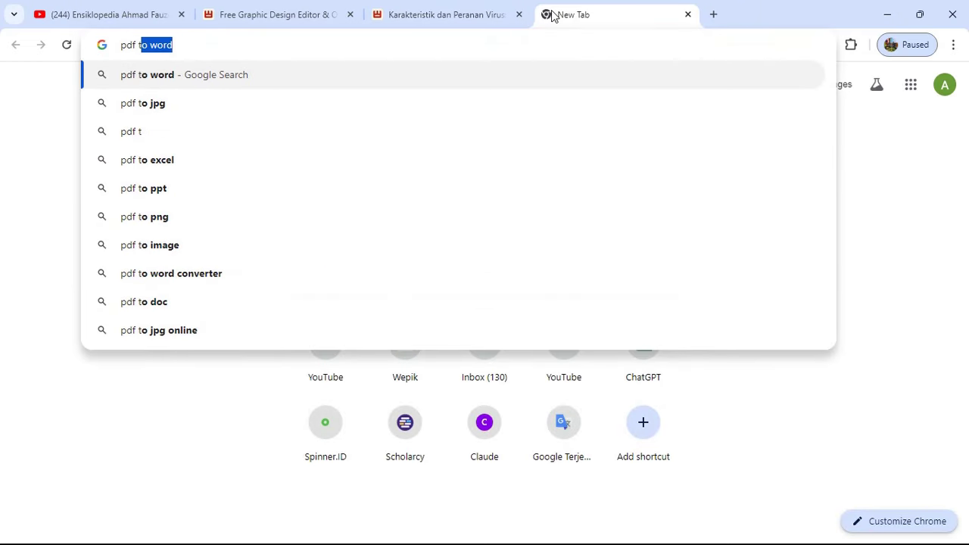
type("o ppy")
key("Return")
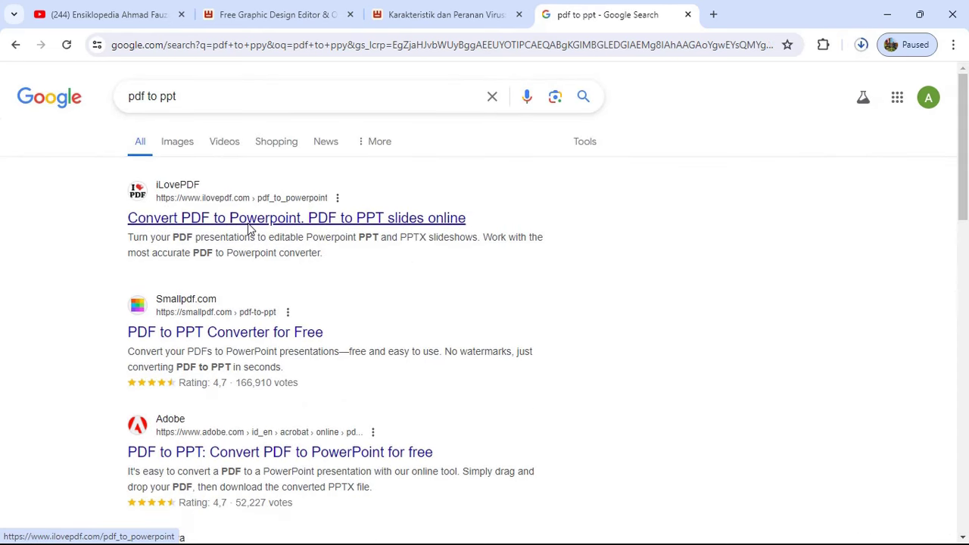
left_click(250, 220)
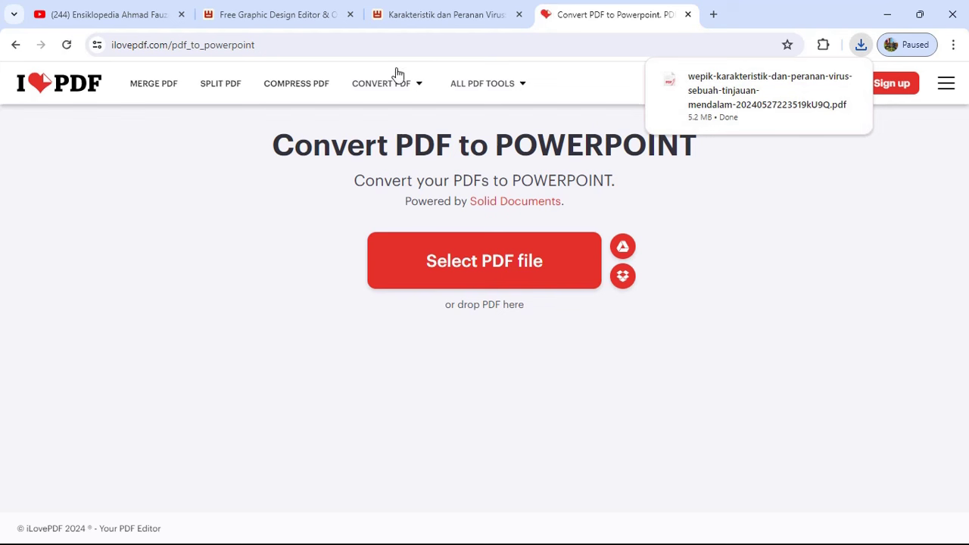
Upload the downloaded wepik PDF to iLovePDF and convert it to PPTX
mouse_move(766, 91)
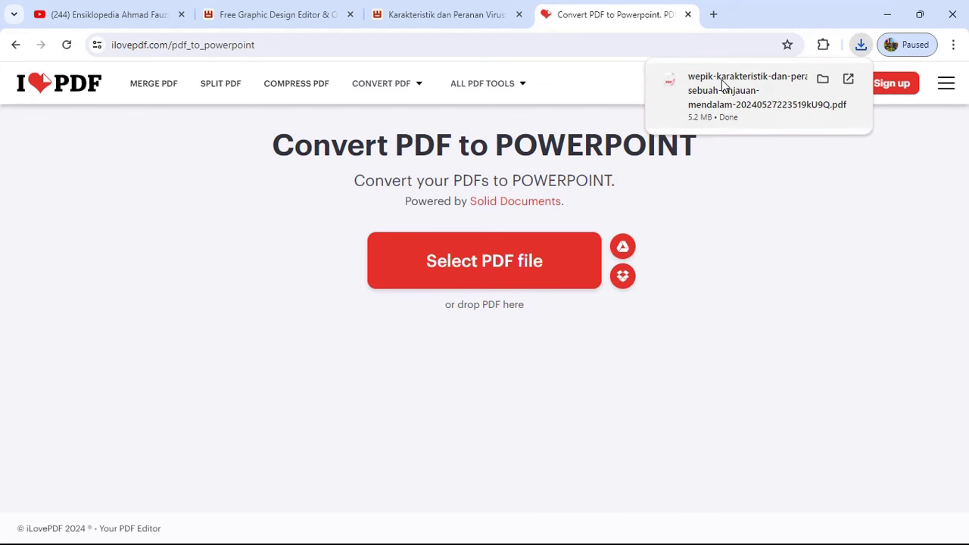
left_click(485, 269)
left_click(184, 174)
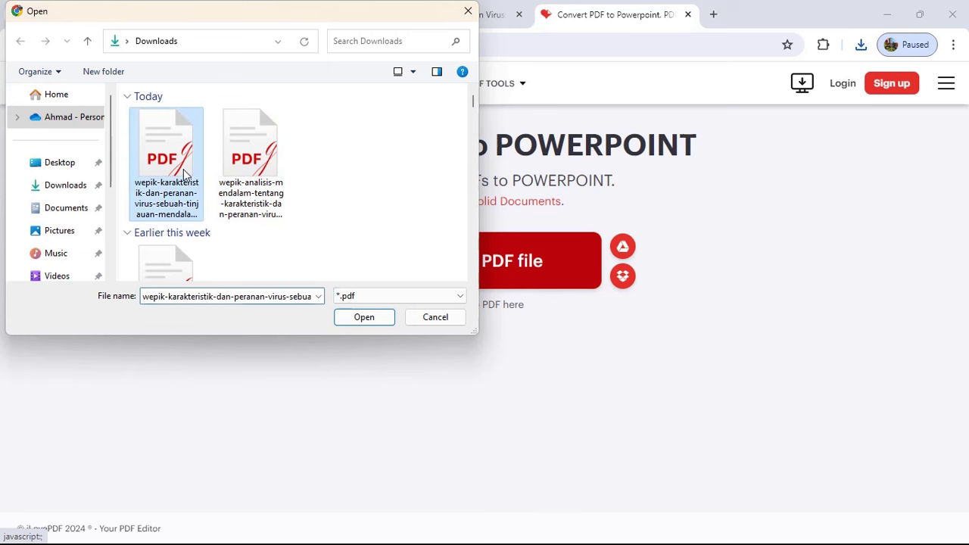
left_click(376, 321)
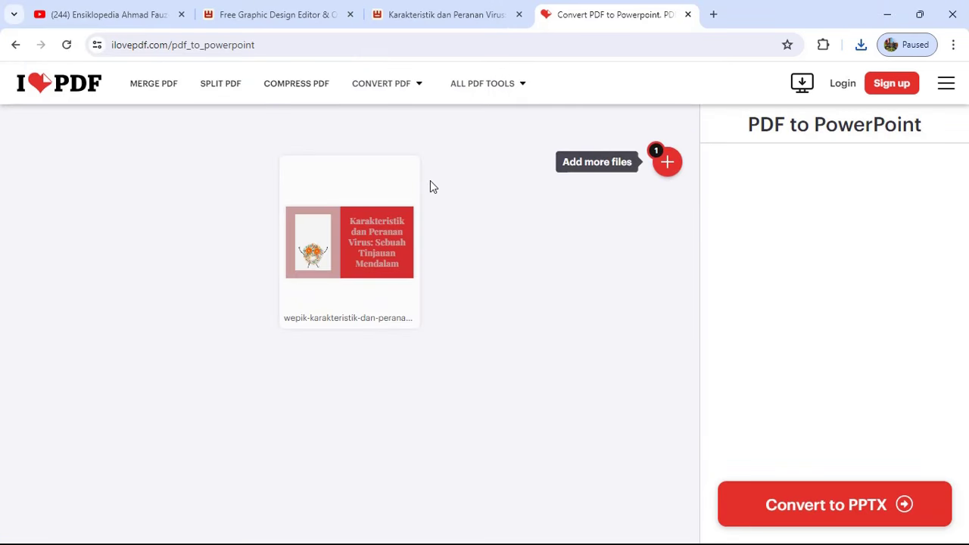
mouse_move(368, 167)
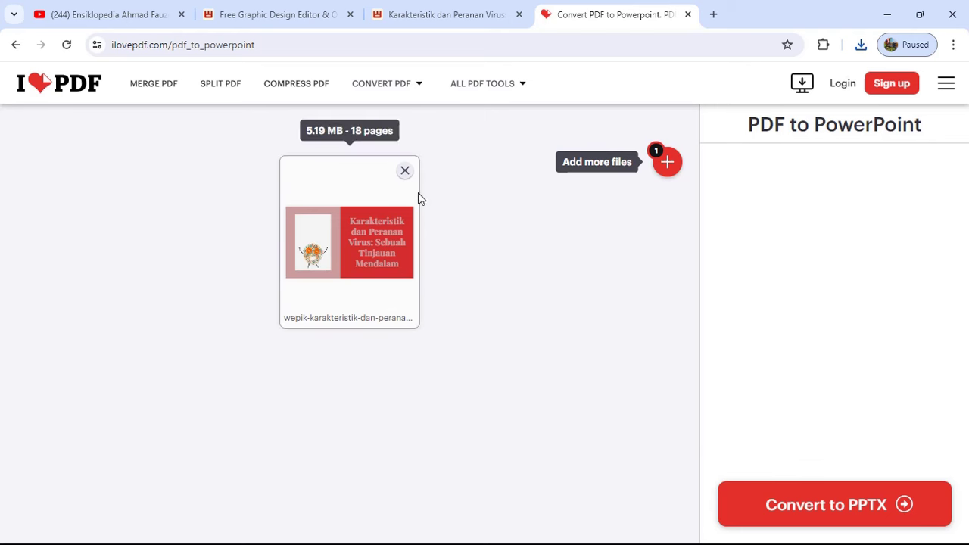
left_click(811, 502)
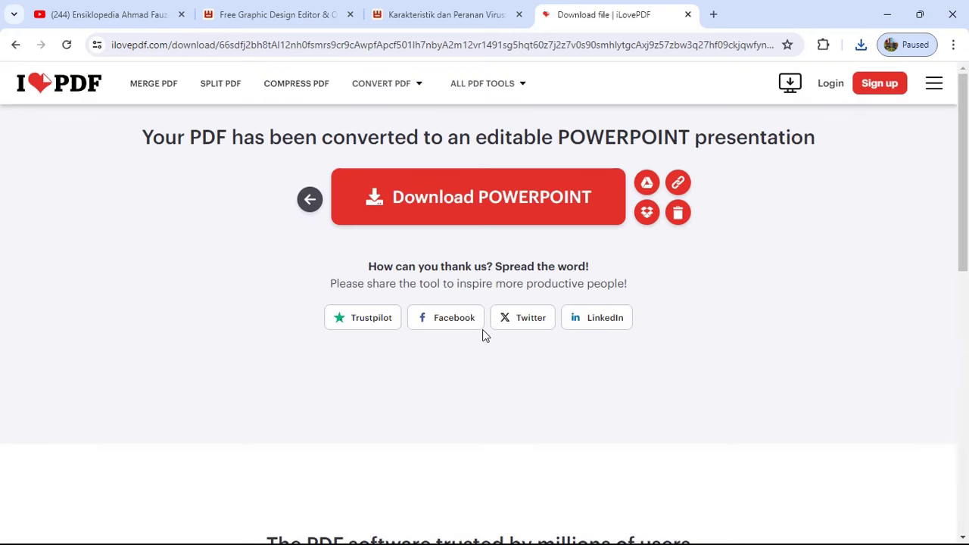
Download the converted PowerPoint file and open it from Chrome's downloads
left_click(519, 199)
left_click(861, 46)
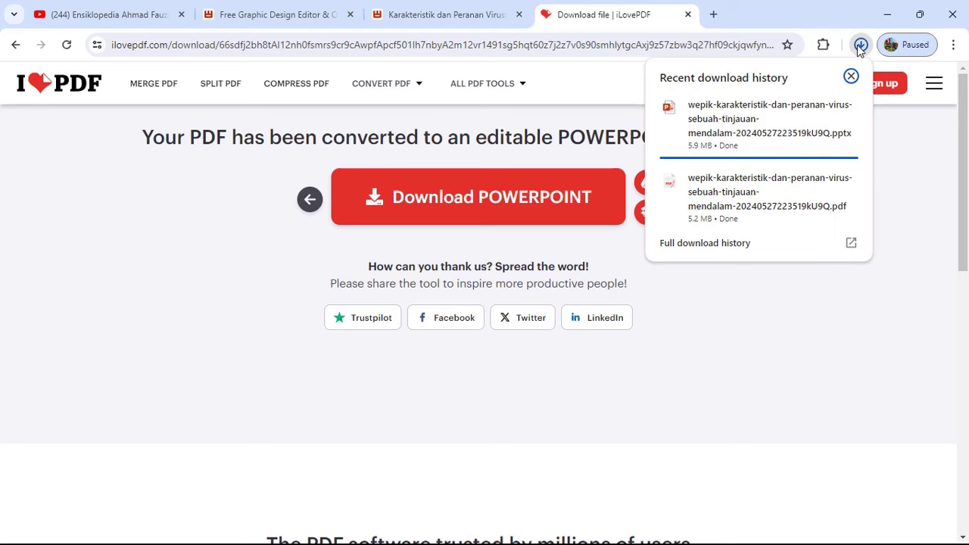
left_click(738, 117)
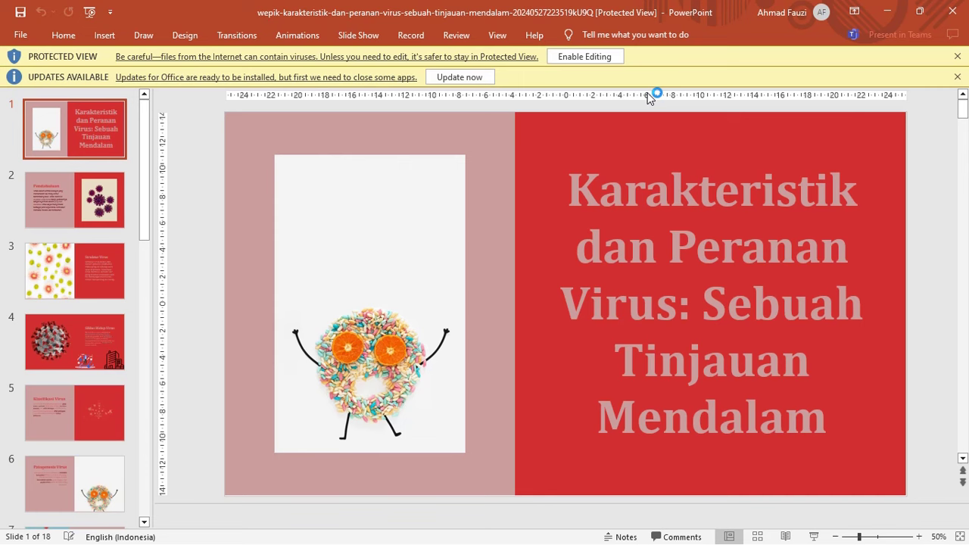
Enable editing on the converted deck, remove a stray space in the title, and minimize PowerPoint
left_click(613, 58)
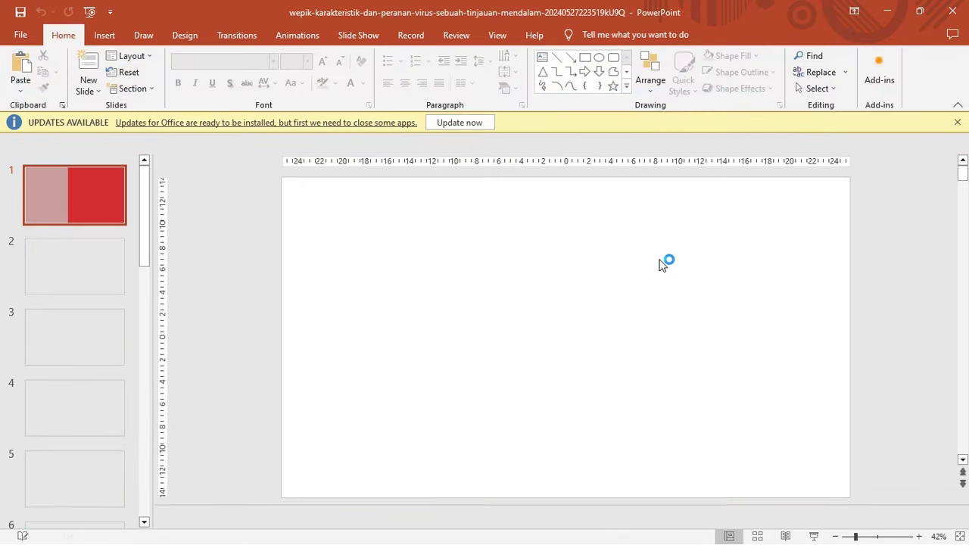
left_click(645, 278)
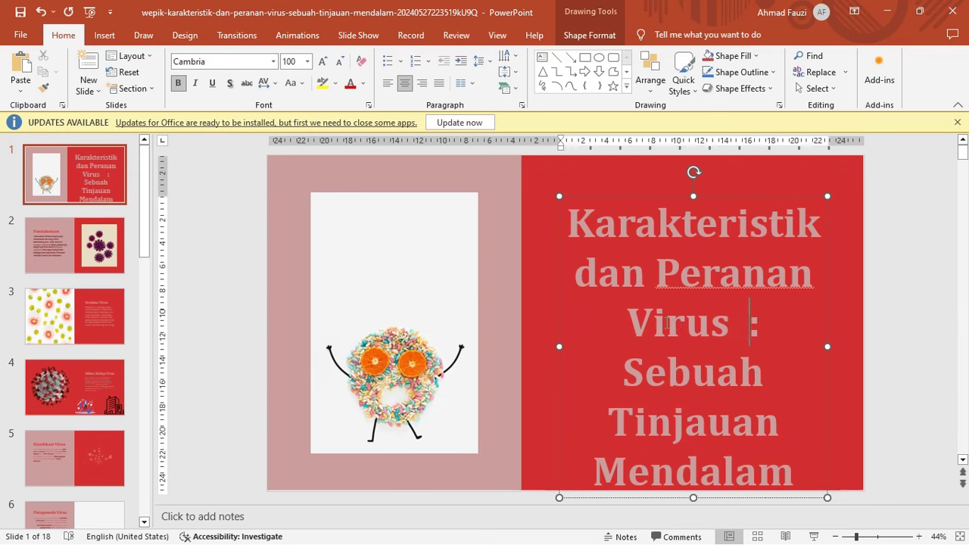
key("BackSpace")
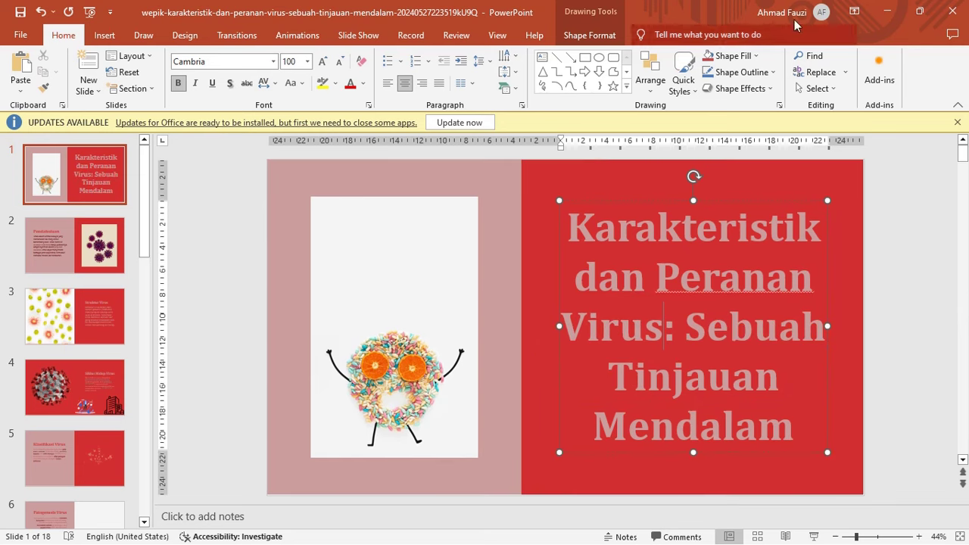
left_click(886, 9)
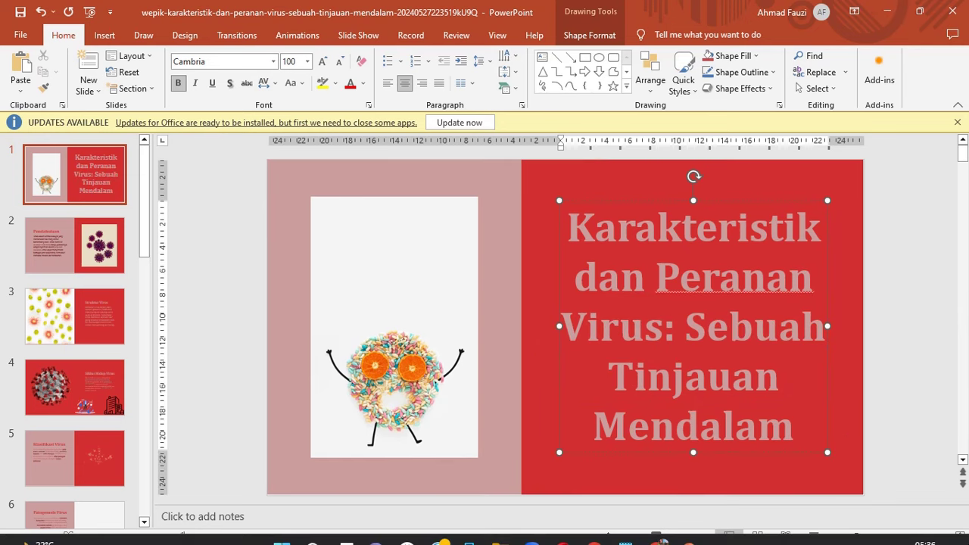